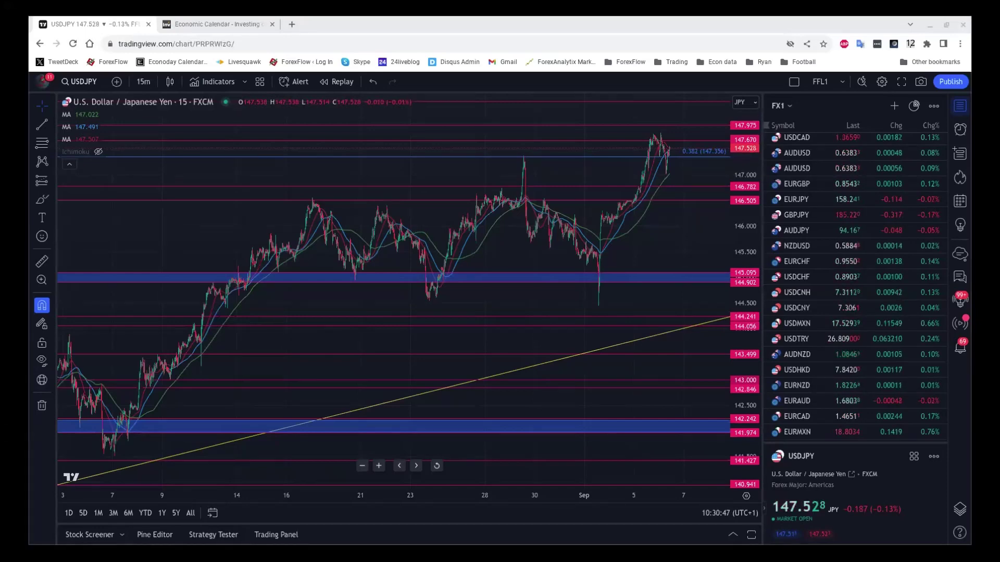
# Switch to the Investing.com Economic Calendar browser tab
pyautogui.click(206, 23)
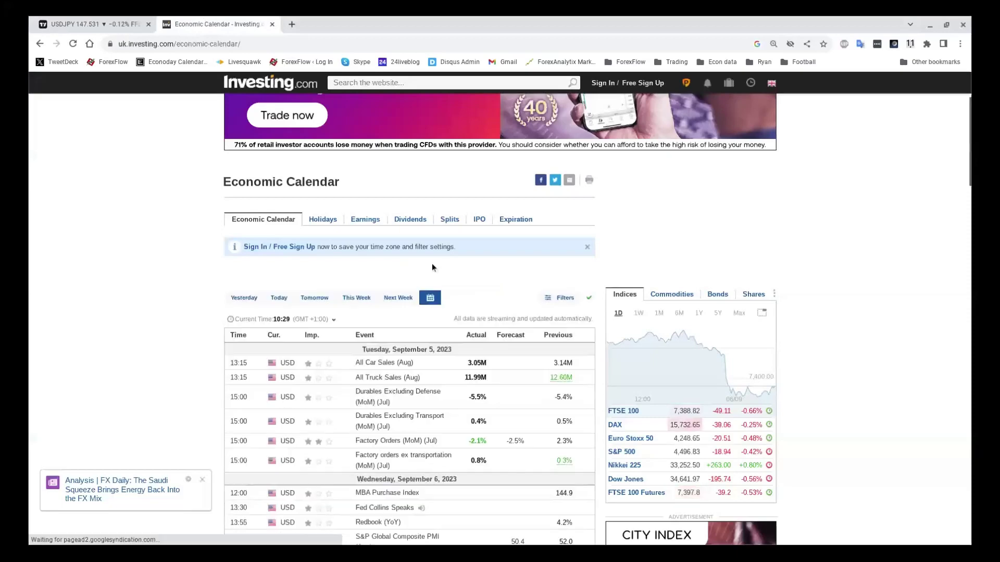
# Reload the calendar to list September 6, 2023 events and bring up the custom date picker
pyautogui.scroll(-2, 436, 271)
pyautogui.scroll(-8, 419, 308)
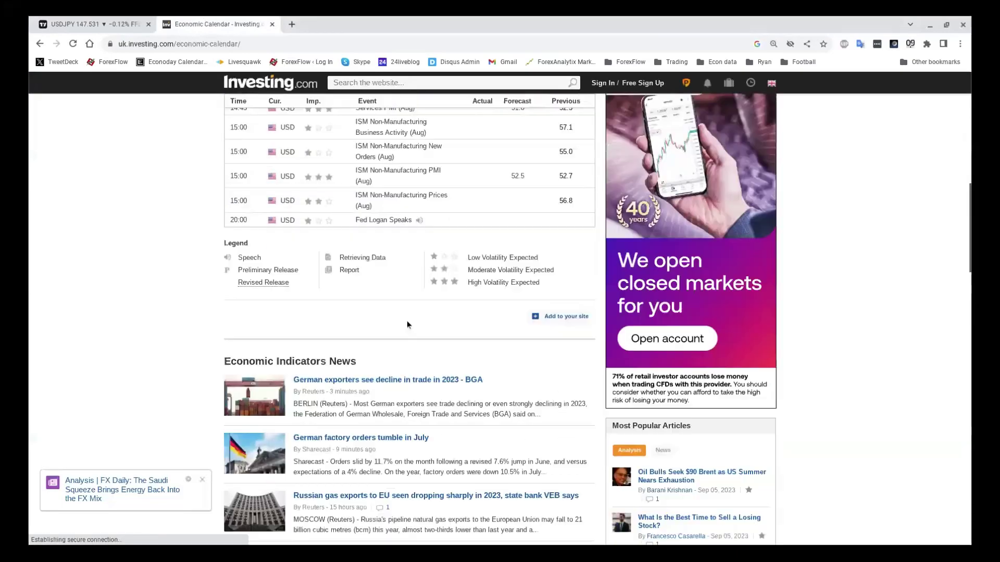
pyautogui.scroll(10, 391, 320)
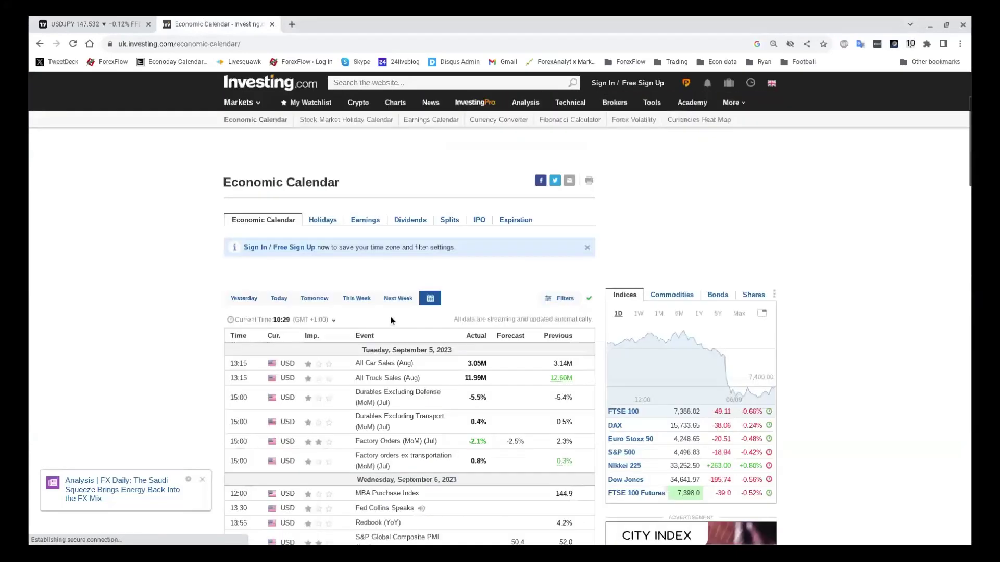
pyautogui.scroll(-1, 391, 320)
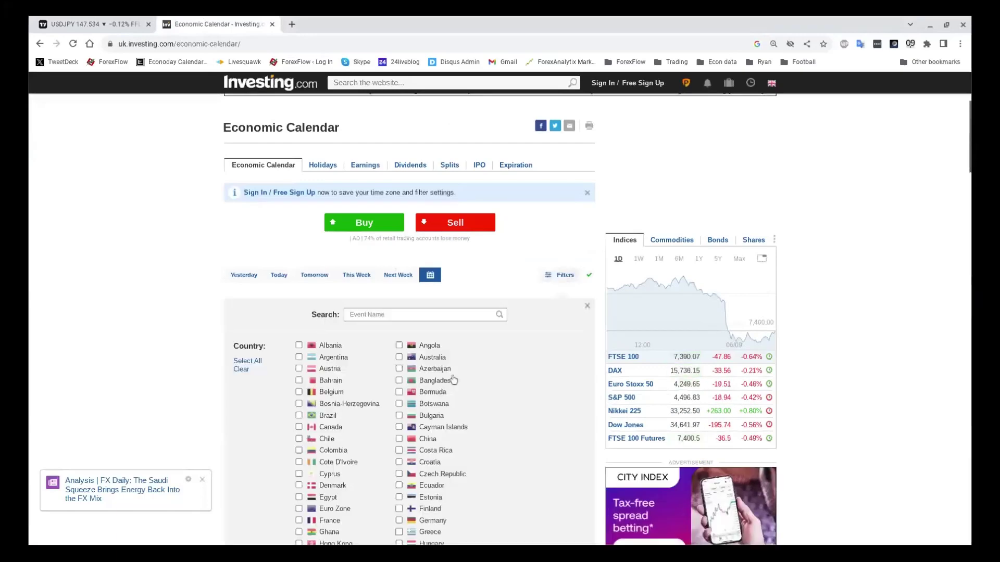
pyautogui.scroll(-2, 453, 380)
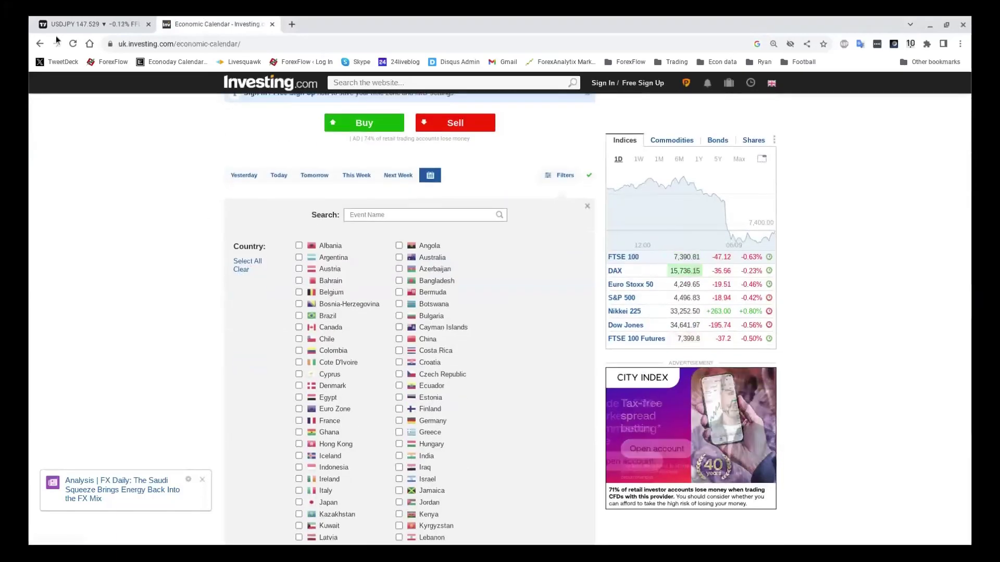
pyautogui.click(72, 43)
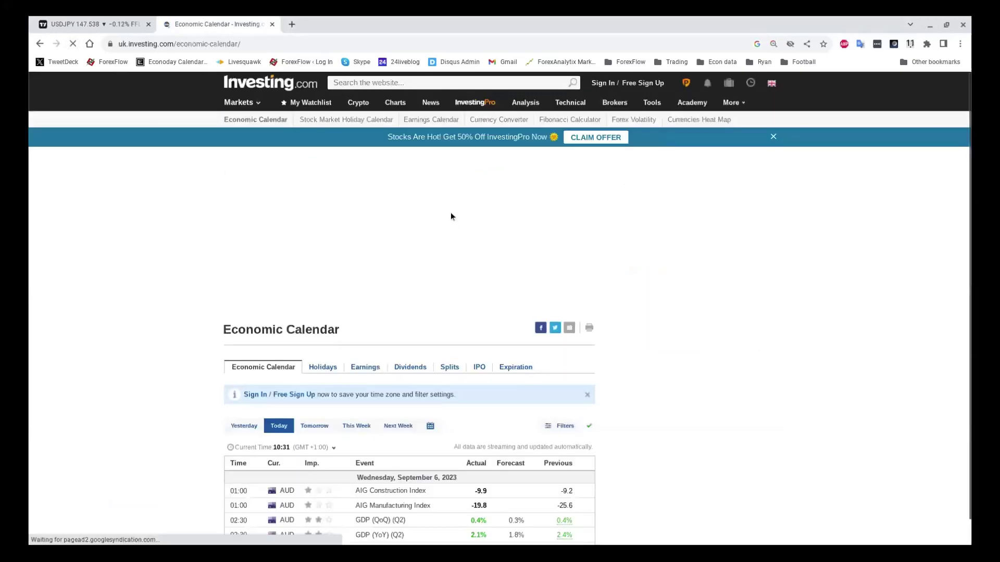
pyautogui.scroll(-5, 451, 211)
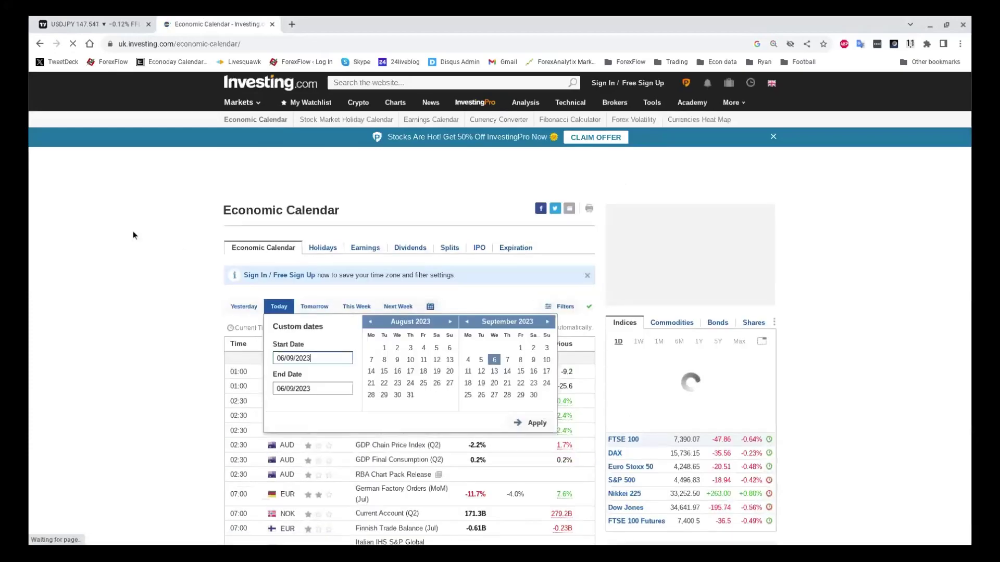
pyautogui.click(430, 306)
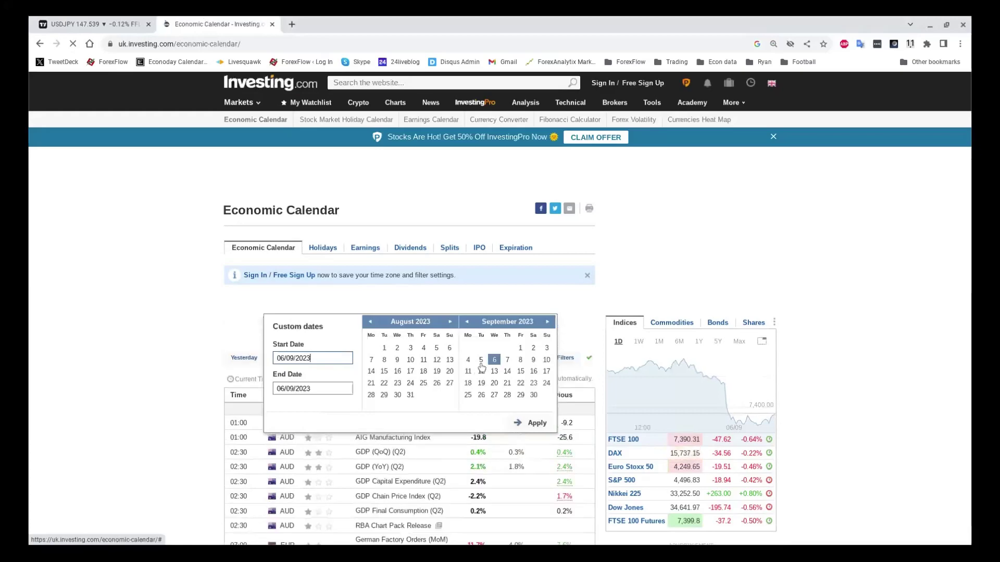
# Apply the custom date range and browse Wednesday's releases, including Eurozone Retail Sales (MoM)
pyautogui.click(537, 426)
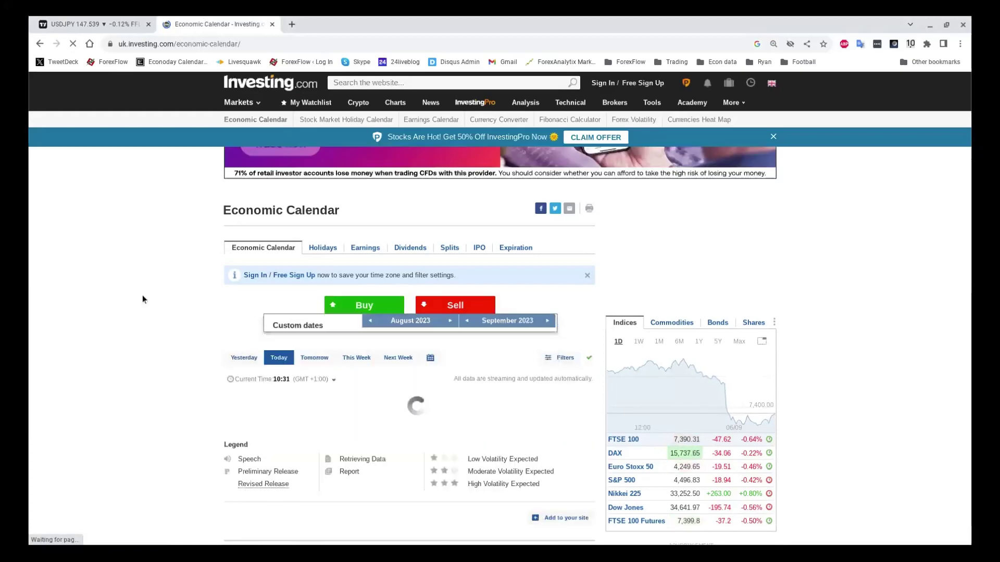
pyautogui.scroll(-9, 143, 296)
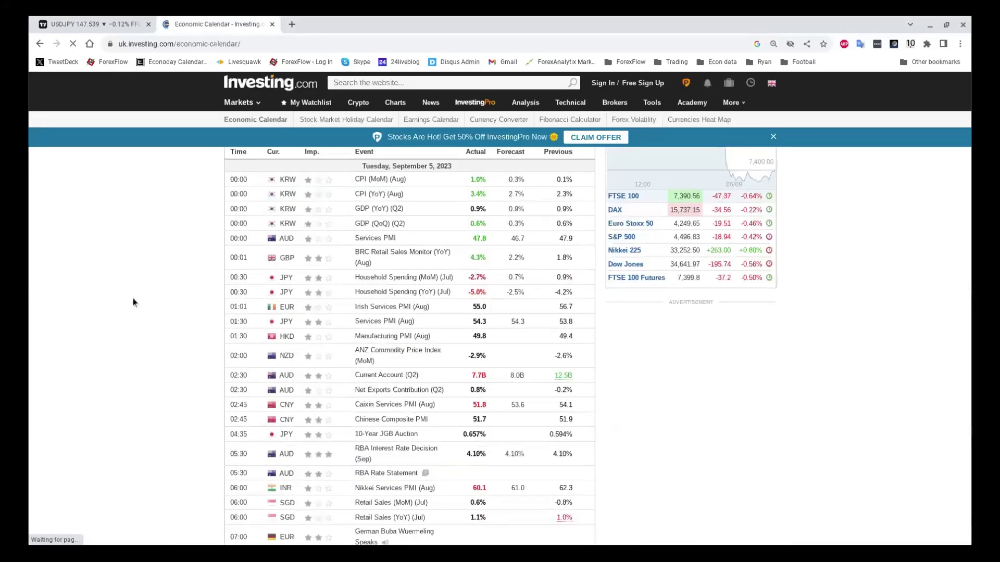
pyautogui.scroll(-15, 129, 305)
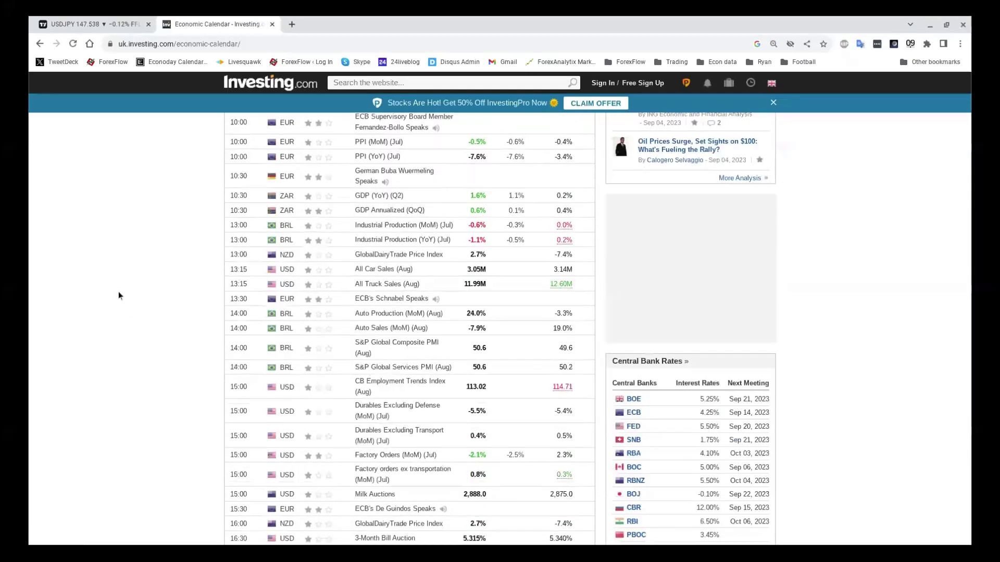
pyautogui.scroll(-3, 118, 298)
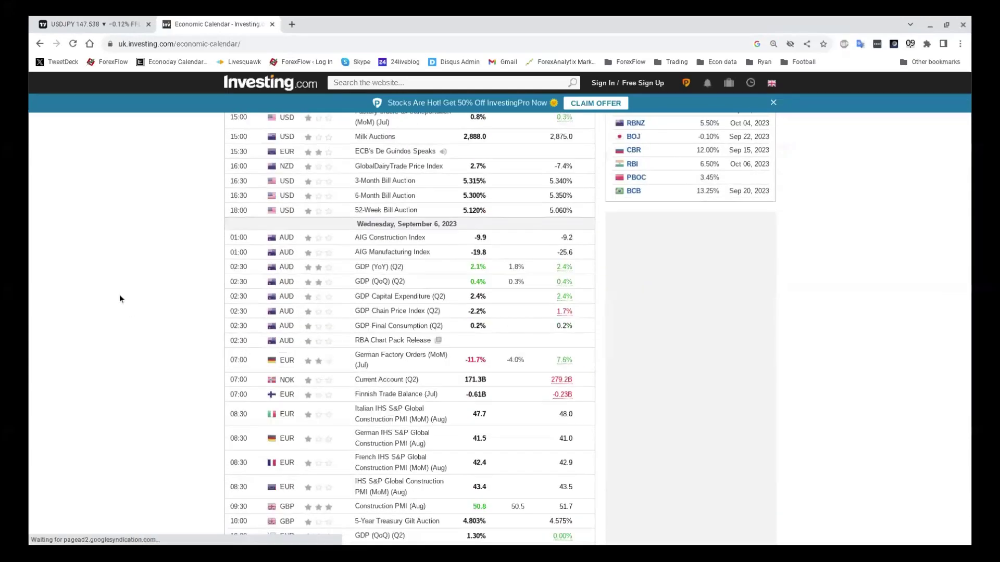
pyautogui.scroll(-3, 119, 295)
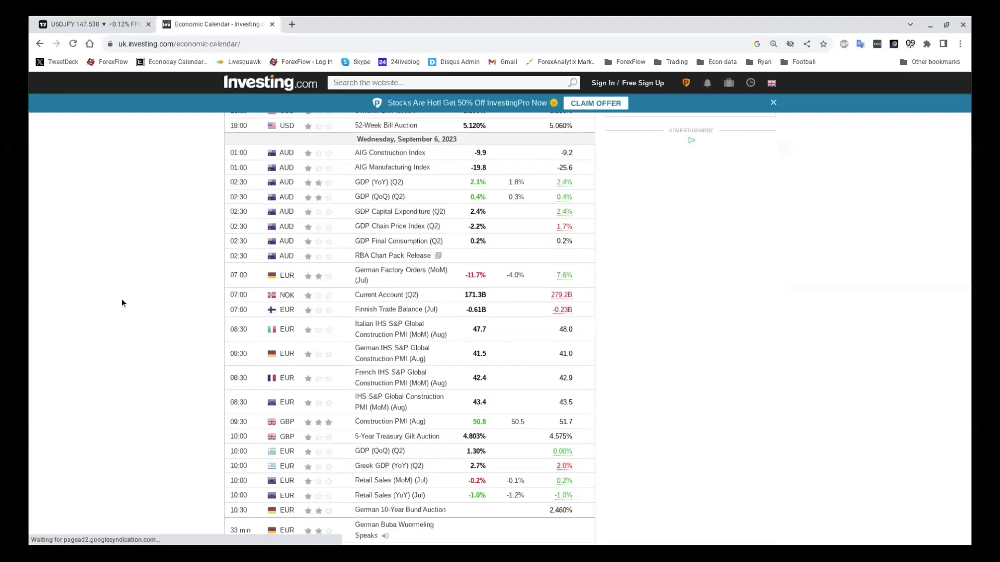
pyautogui.scroll(-1, 120, 299)
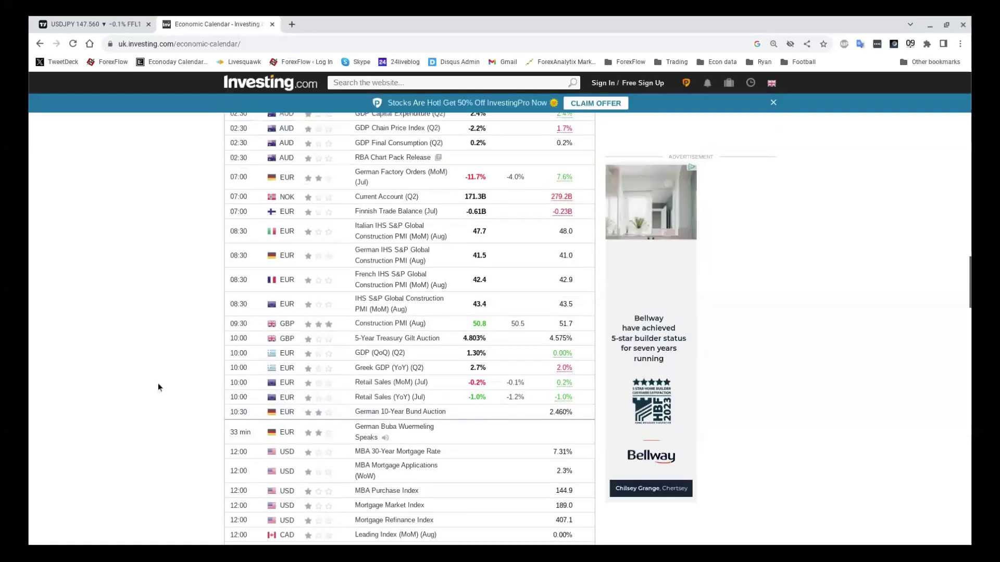
pyautogui.scroll(2, 158, 388)
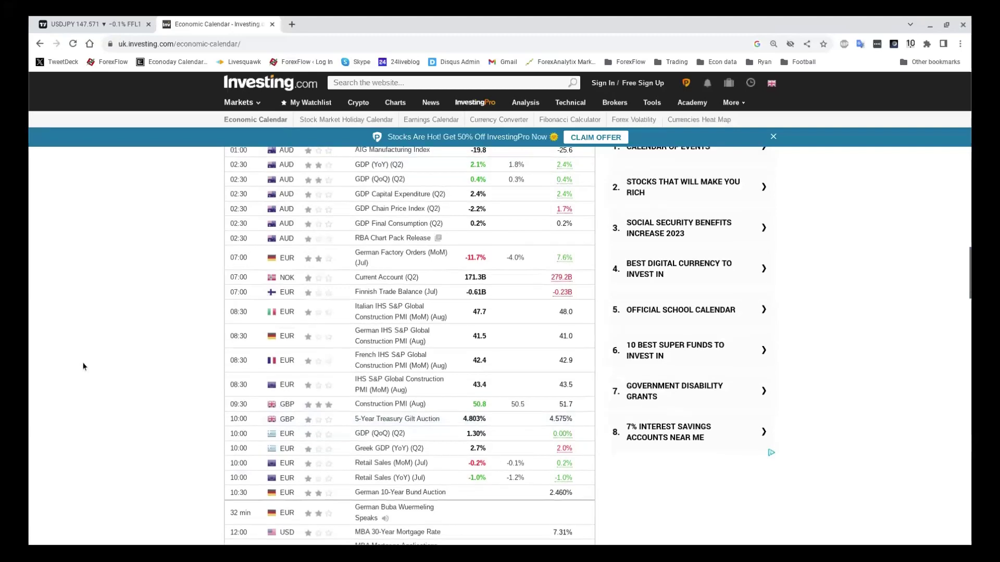
pyautogui.scroll(2, 84, 366)
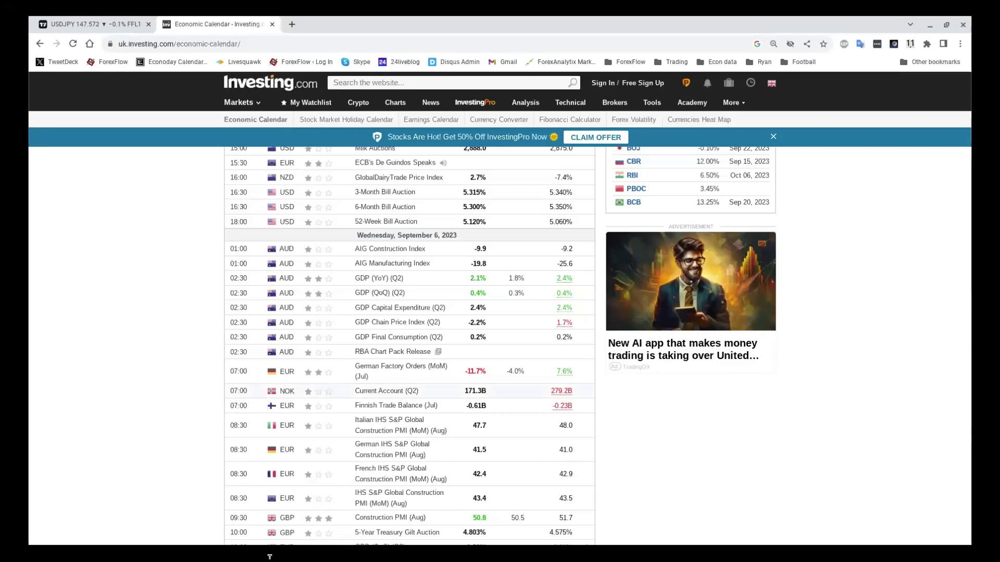
pyautogui.scroll(4, 260, 473)
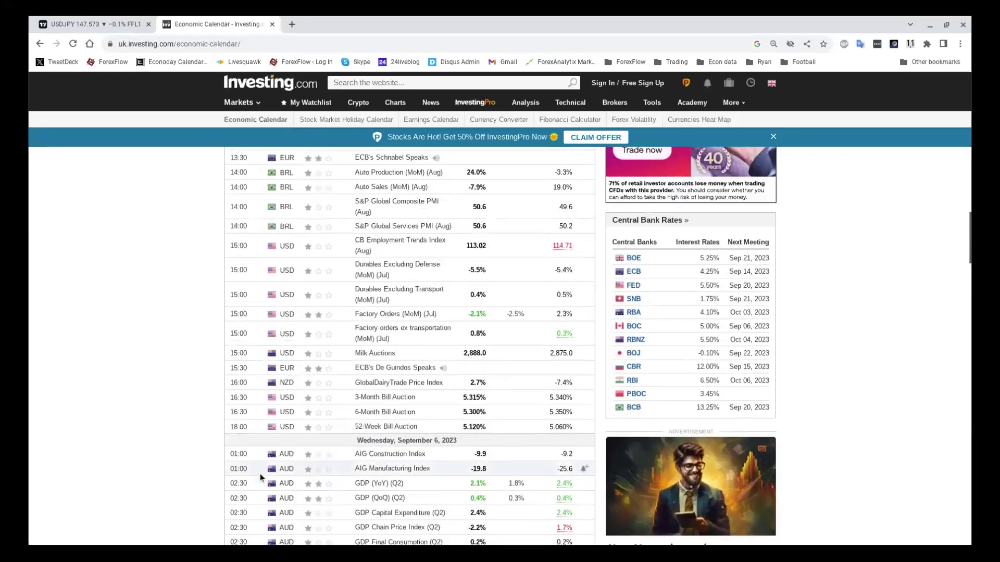
pyautogui.scroll(1, 250, 455)
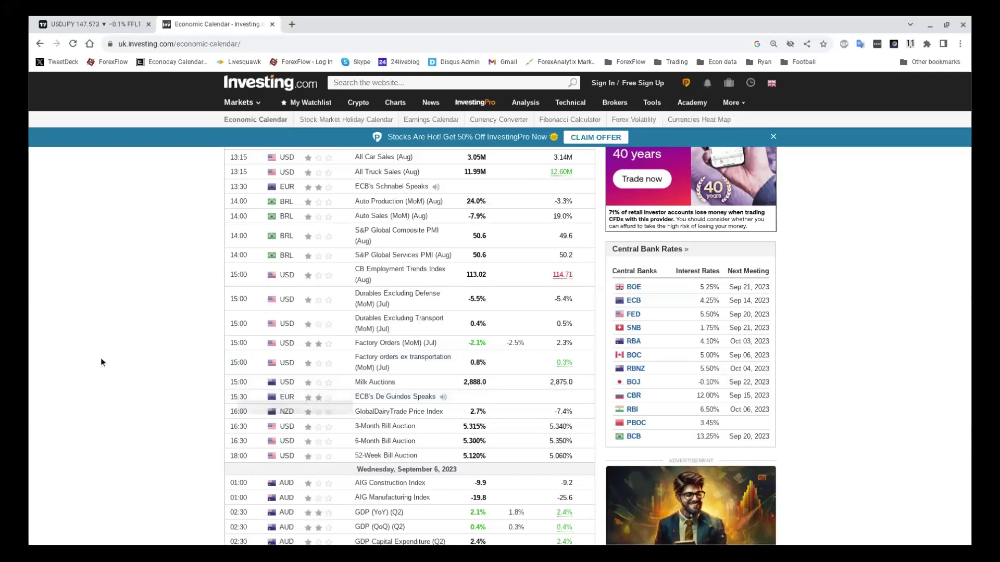
pyautogui.scroll(1, 117, 344)
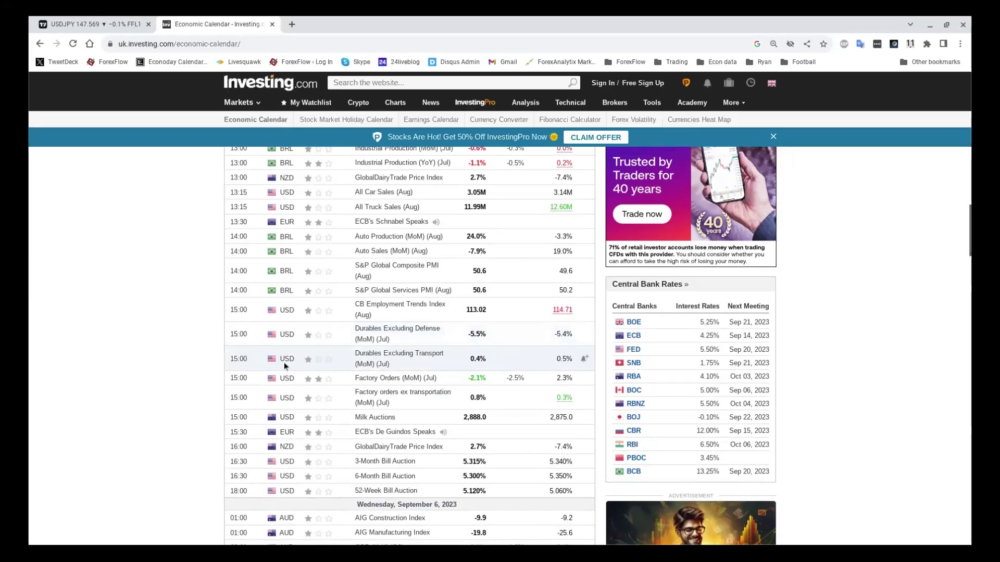
pyautogui.scroll(1, 283, 362)
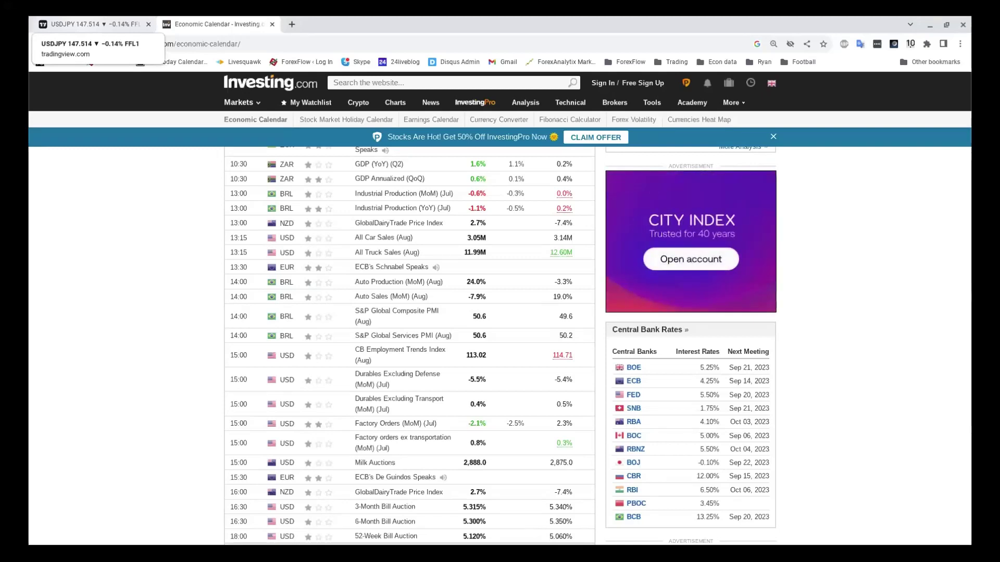
pyautogui.click(89, 24)
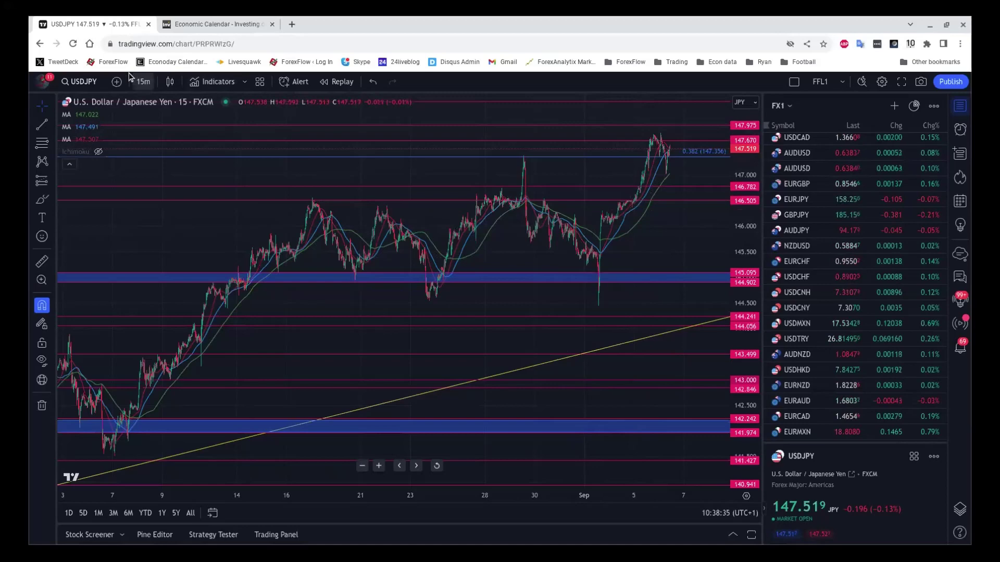
# Put the USD/JPY chart on the 1-day interval and zoom in
pyautogui.click(143, 82)
pyautogui.click(148, 339)
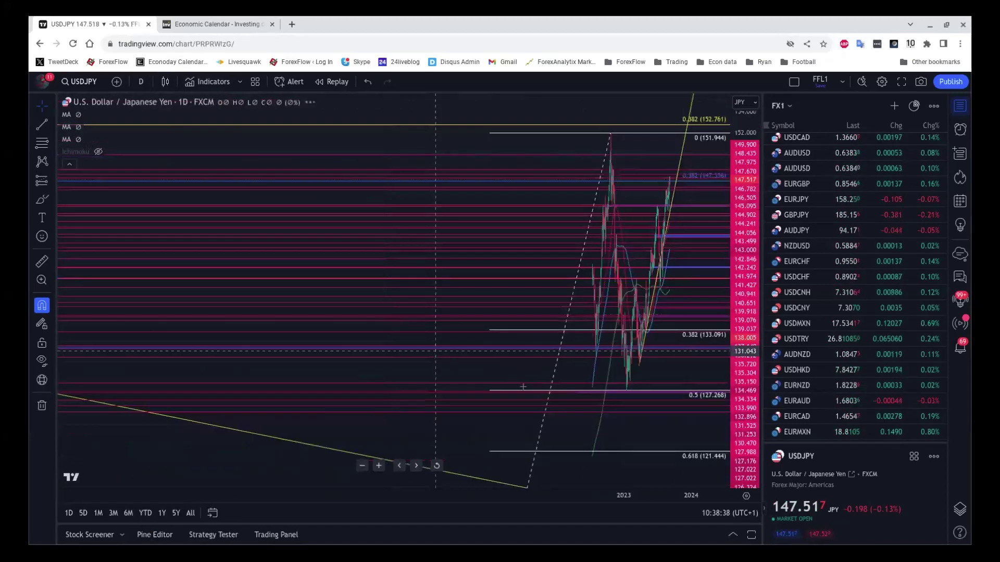
pyautogui.scroll(5, 521, 387)
pyautogui.scroll(5, 521, 391)
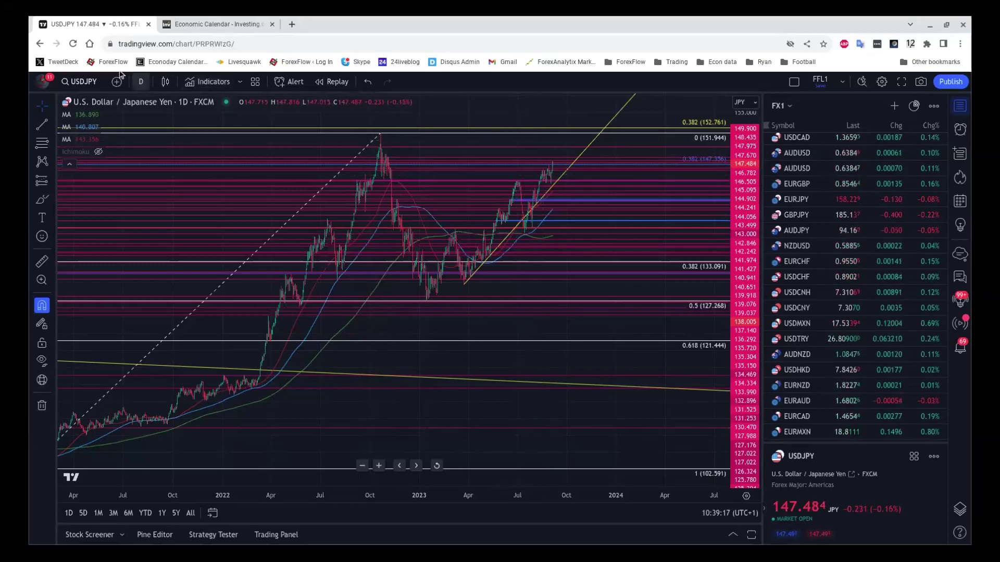
# Change the USD/JPY chart interval from 1 day to 15 minutes
pyautogui.click(140, 82)
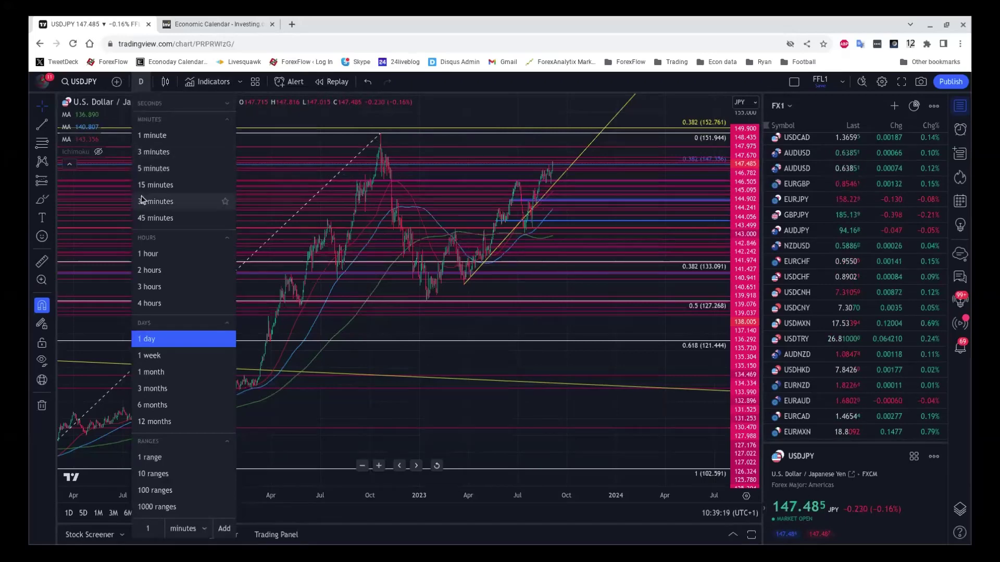
pyautogui.click(152, 185)
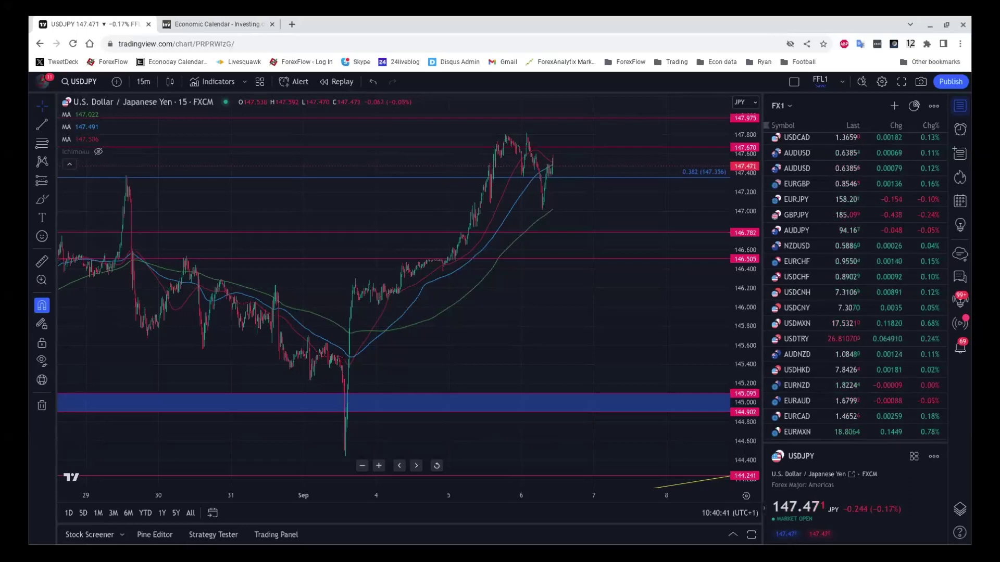
# Load the USOIL crude oil chart from the watchlist, then return up the list
pyautogui.scroll(-1, 892, 234)
pyautogui.scroll(-5, 882, 235)
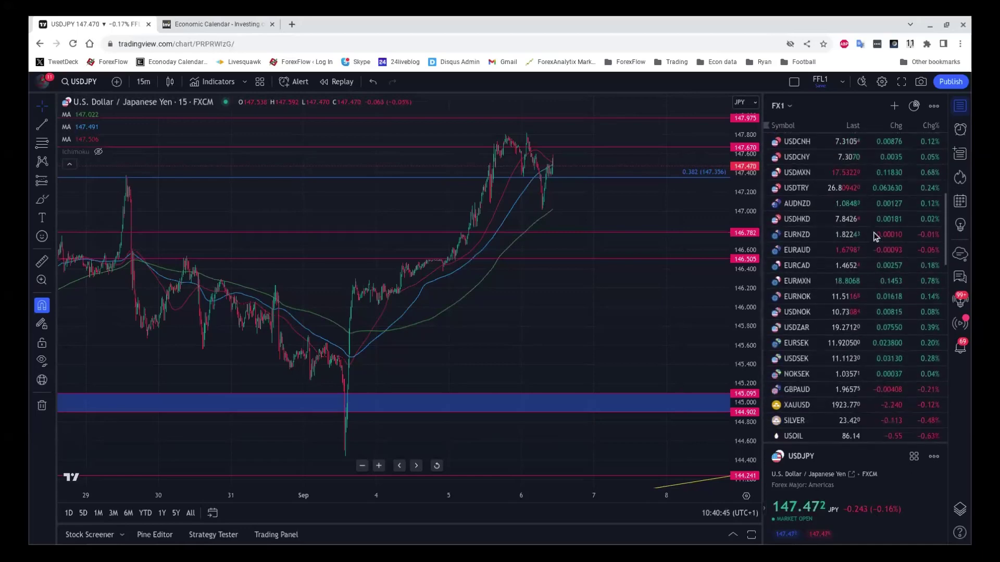
pyautogui.scroll(-2, 877, 234)
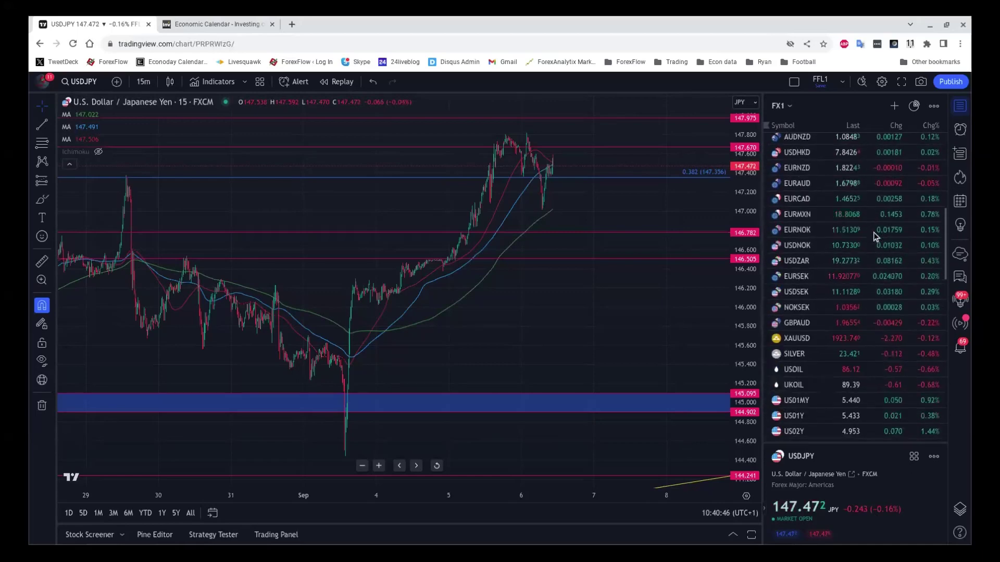
pyautogui.click(832, 376)
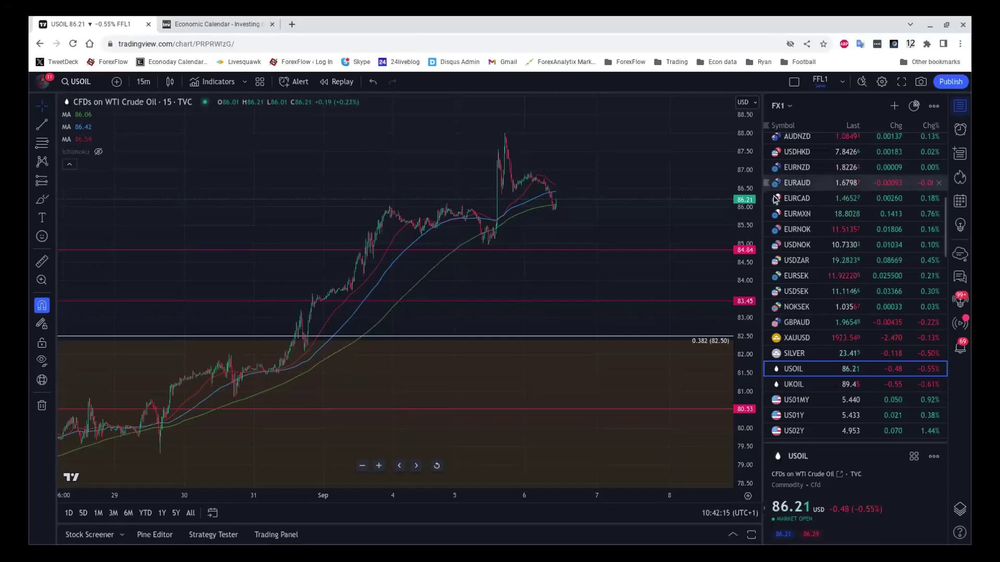
pyautogui.scroll(3, 809, 202)
pyautogui.scroll(1, 809, 202)
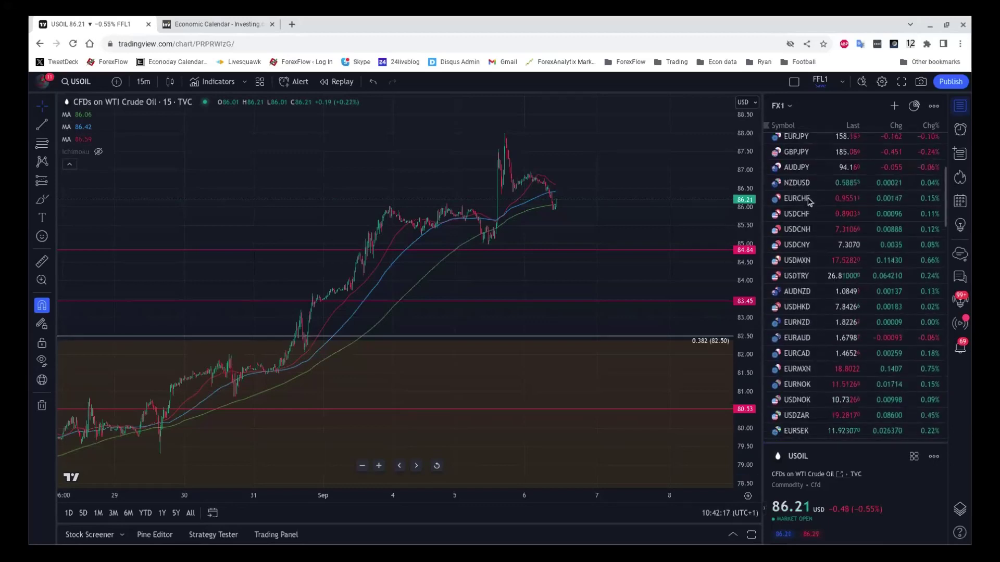
pyautogui.scroll(4, 809, 202)
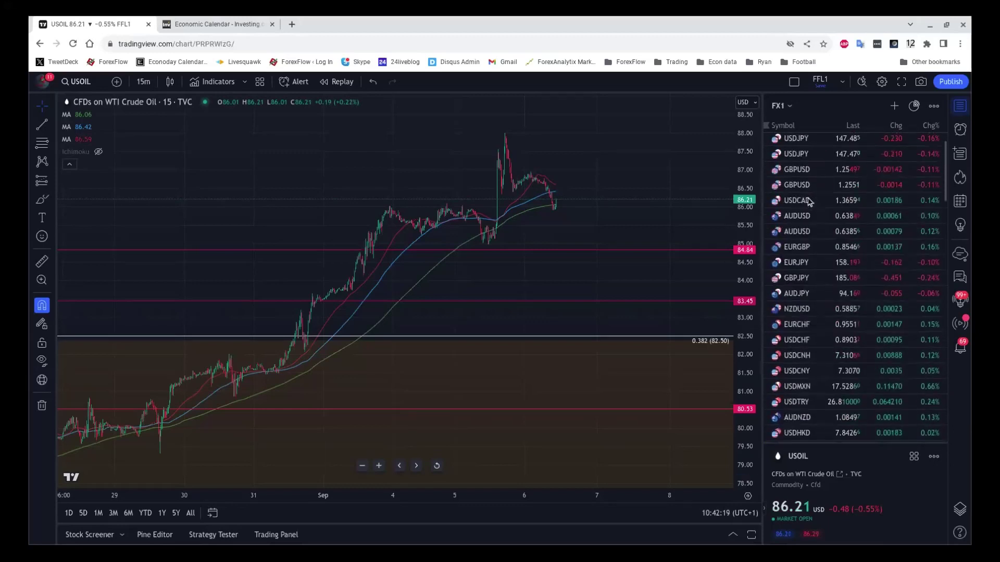
pyautogui.scroll(1, 809, 202)
# Load USD/JPY from the watchlist and set it to the 1-day interval
pyautogui.click(815, 174)
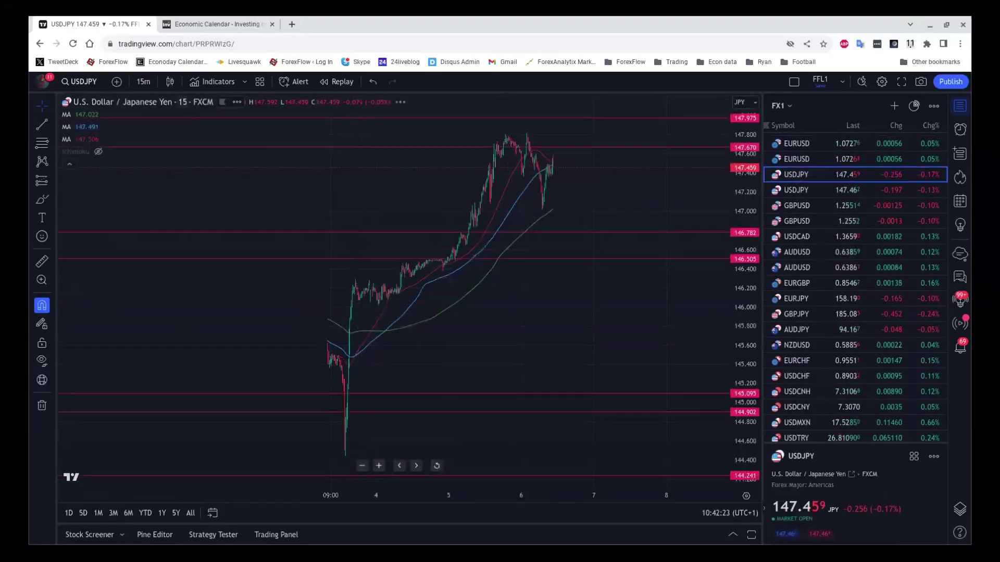
pyautogui.click(143, 81)
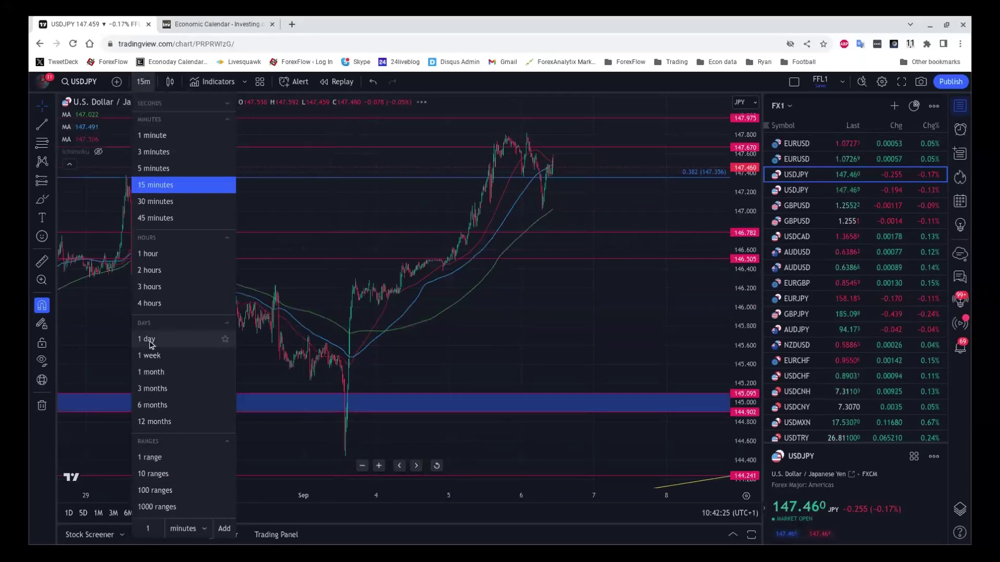
pyautogui.click(219, 339)
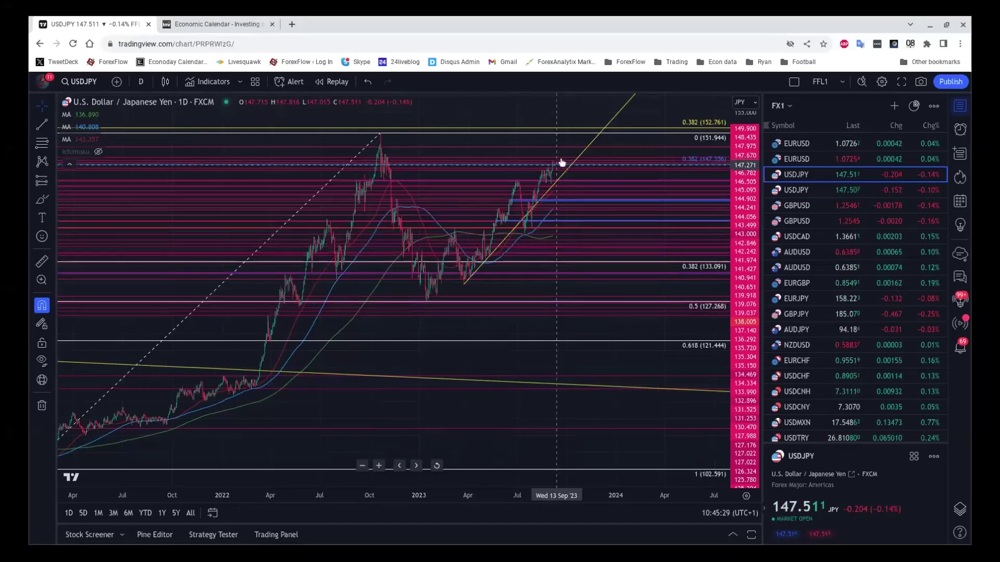
pyautogui.scroll(4, 557, 163)
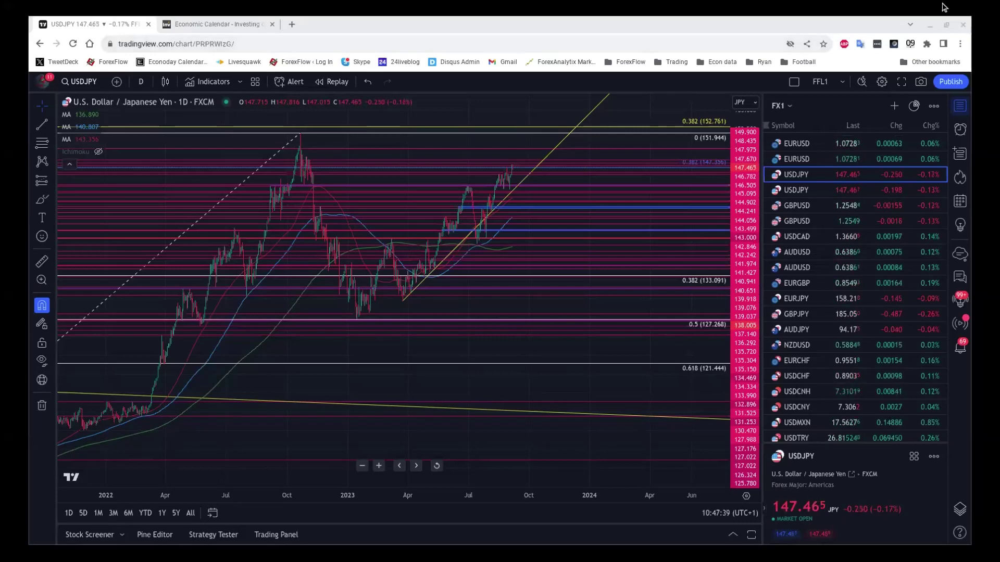
pyautogui.scroll(-5, 880, 302)
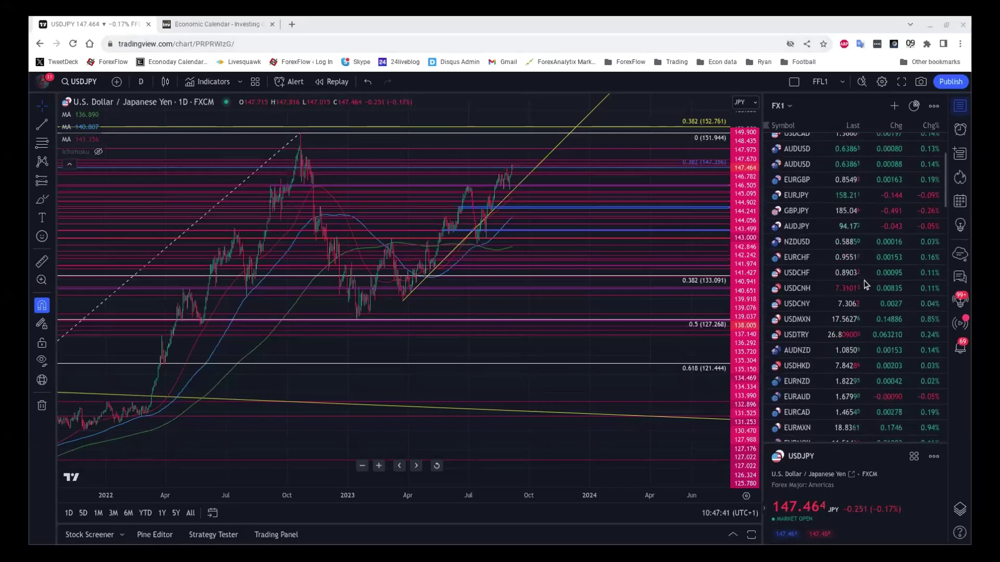
# Load USOIL from the watchlist and review its daily Fibonacci and level lines
pyautogui.scroll(-3, 866, 284)
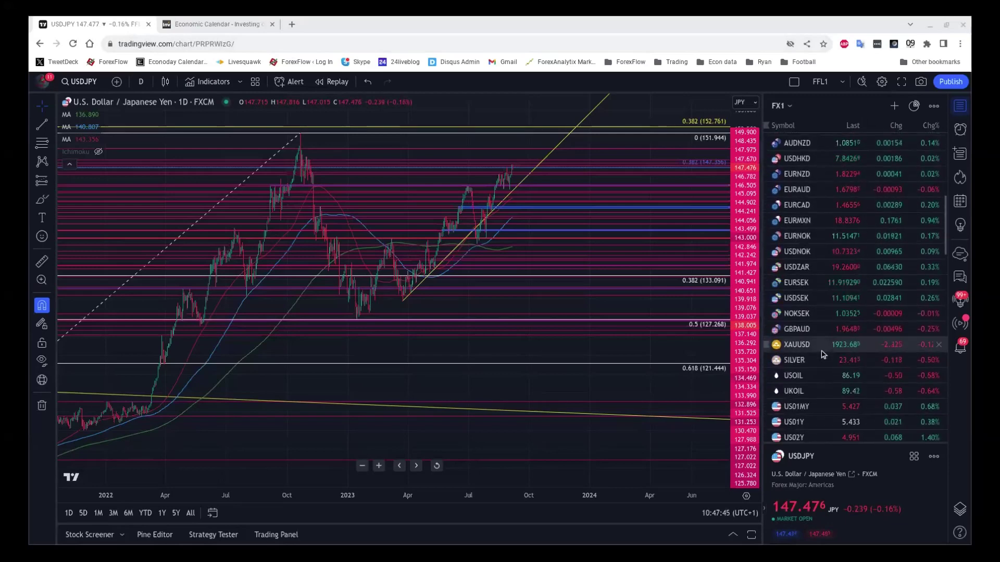
pyautogui.click(823, 385)
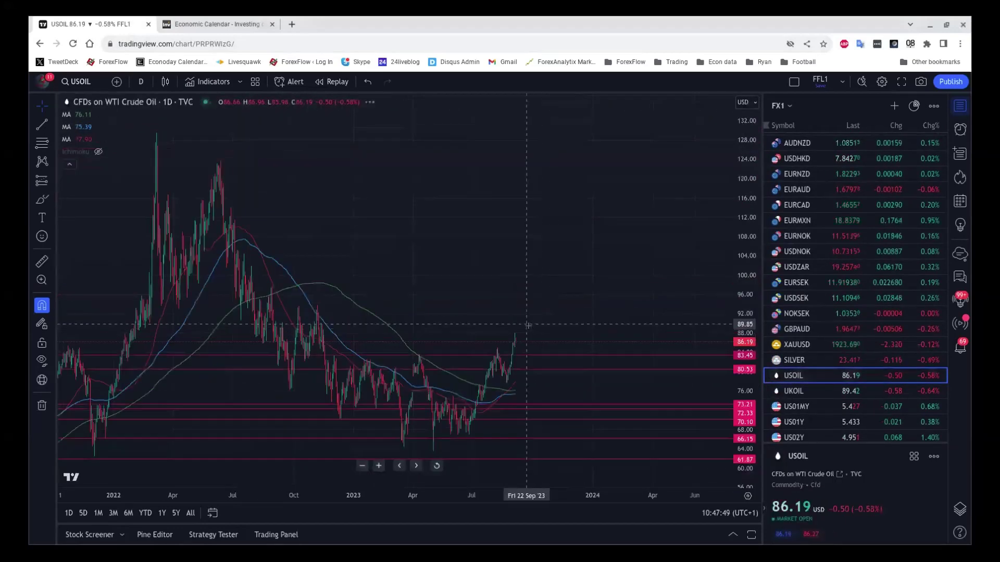
pyautogui.scroll(-3, 528, 326)
pyautogui.scroll(-4, 521, 282)
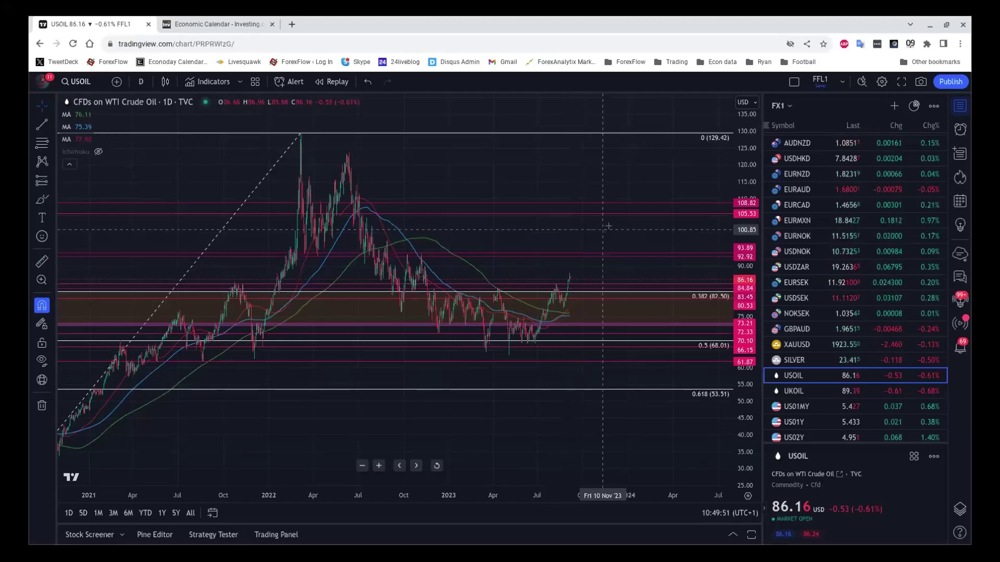
pyautogui.scroll(8, 846, 158)
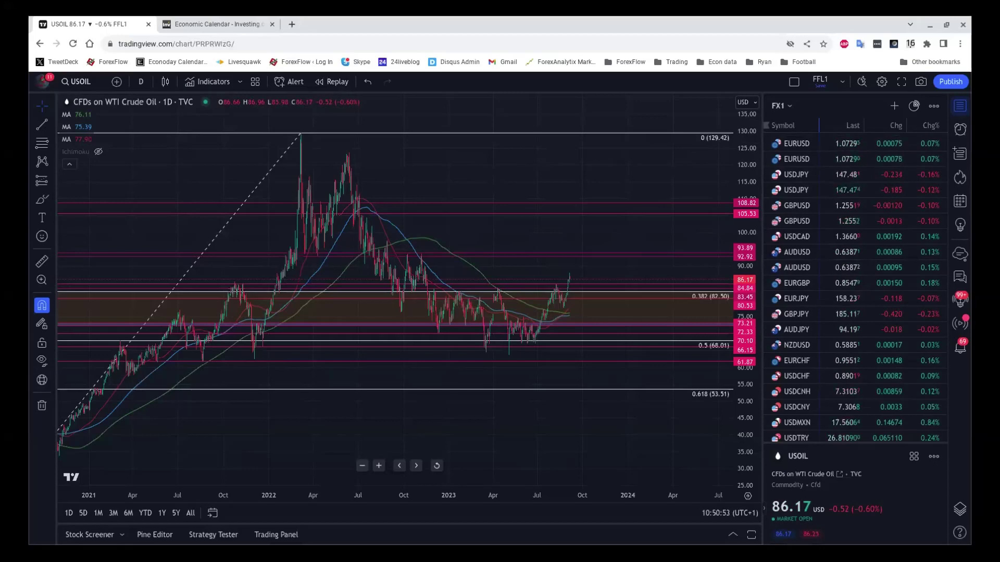
pyautogui.scroll(-3, 835, 369)
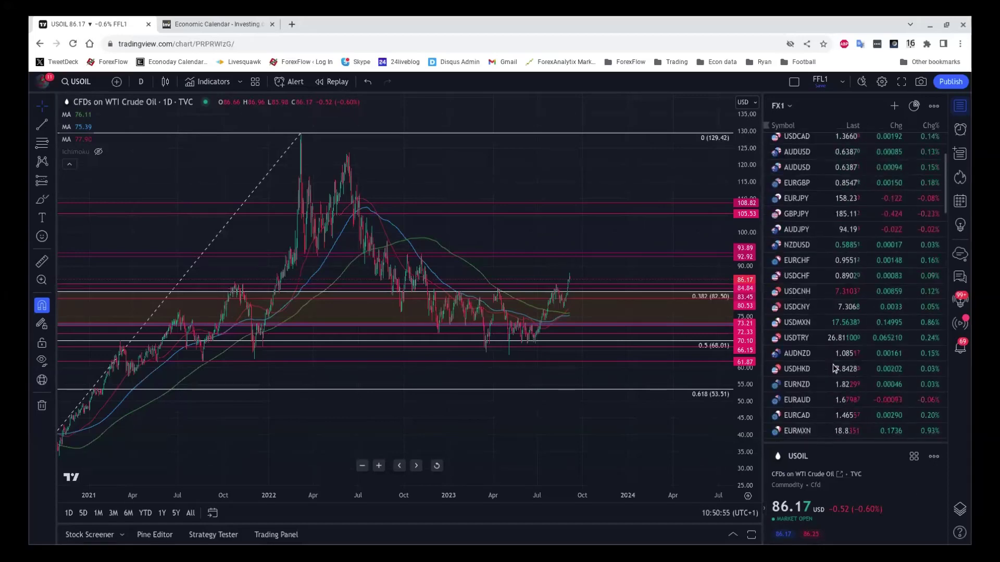
pyautogui.scroll(-4, 835, 369)
pyautogui.scroll(-3, 832, 369)
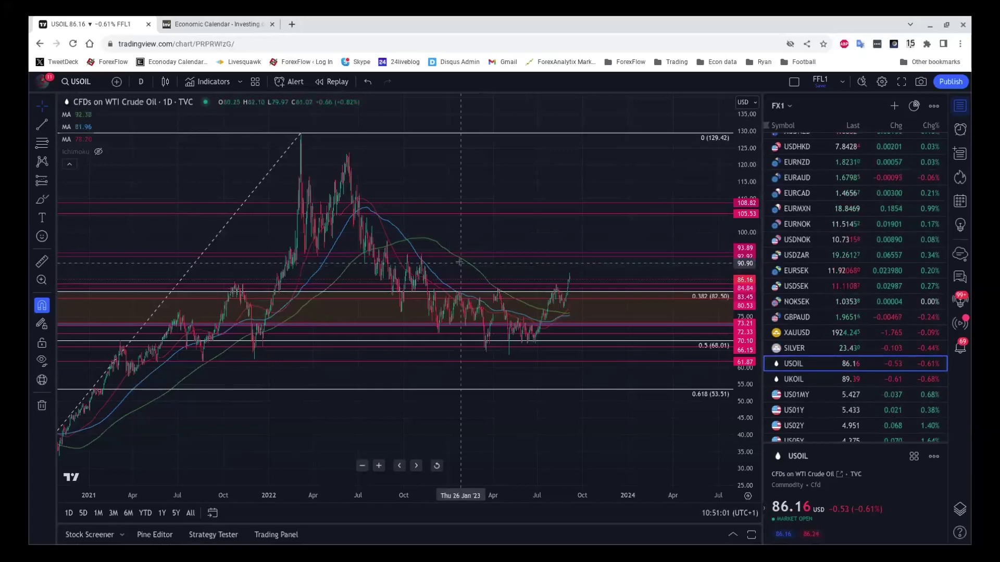
pyautogui.scroll(3, 460, 262)
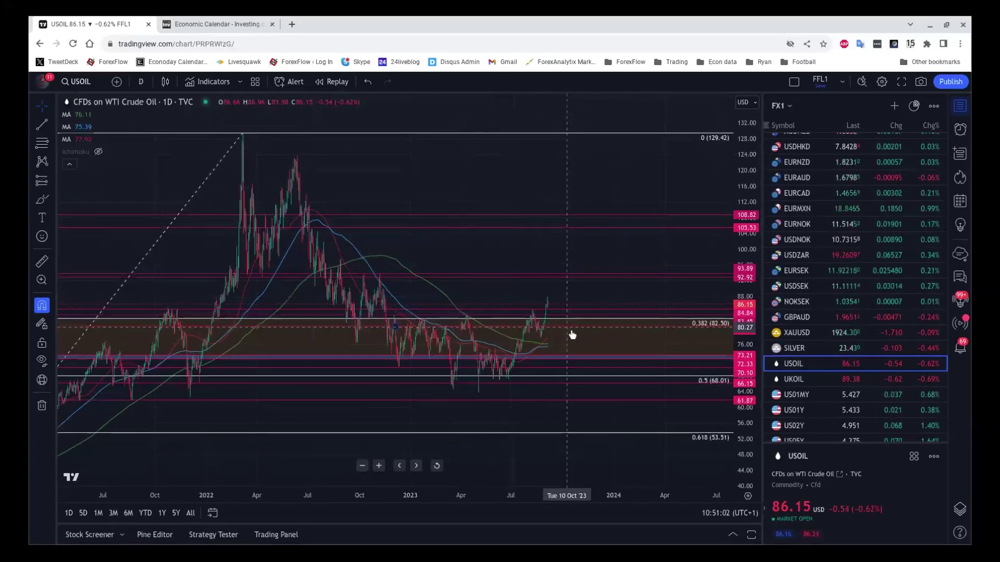
pyautogui.scroll(1, 572, 335)
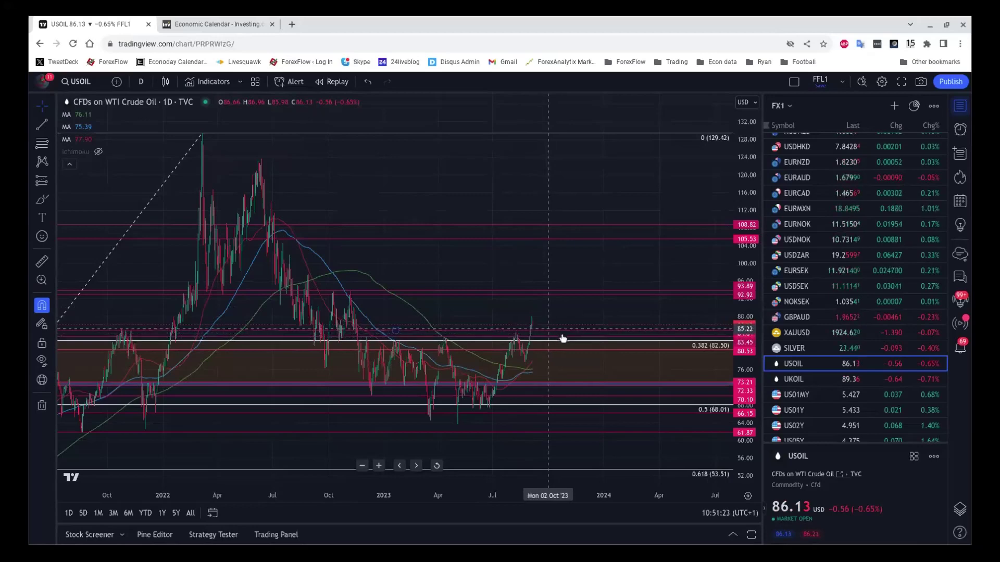
pyautogui.scroll(-2, 571, 327)
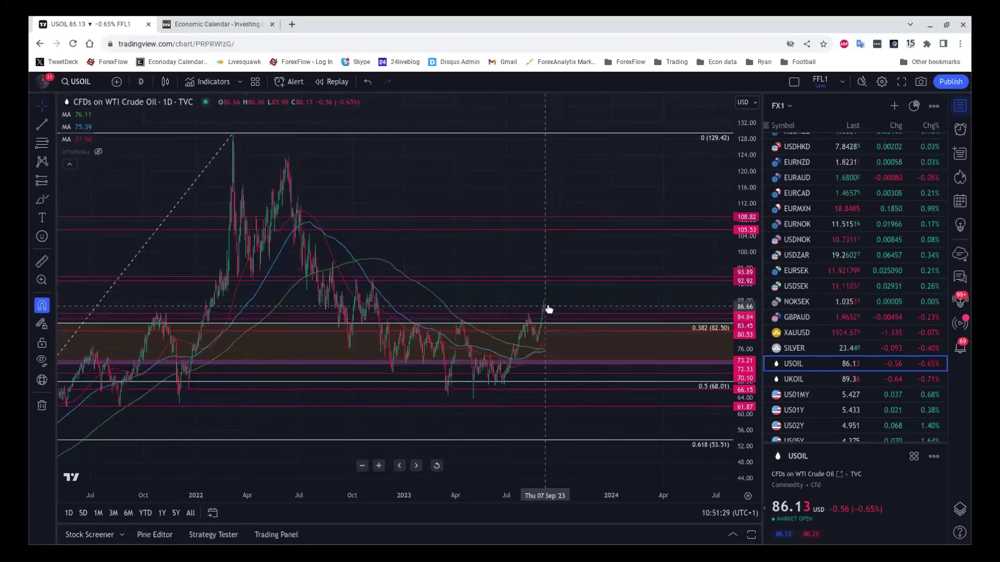
pyautogui.click(141, 81)
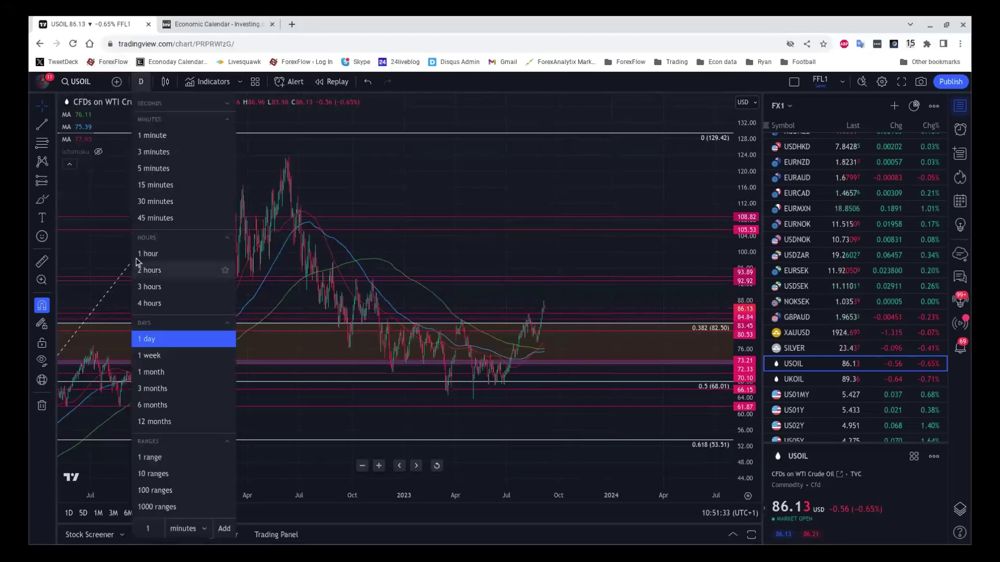
# Set the USOIL chart to 3 hours and zoom out to about a year
pyautogui.click(148, 287)
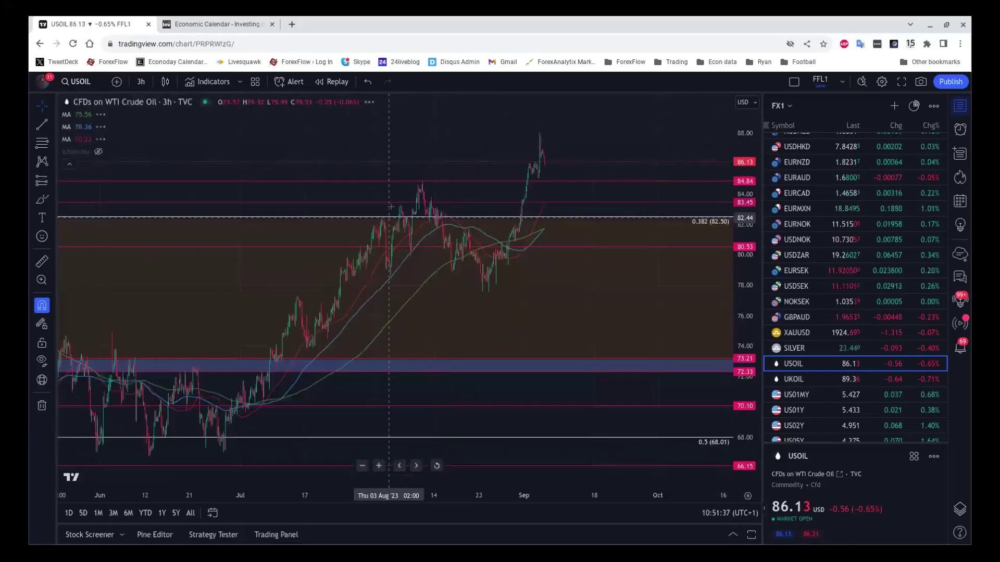
pyautogui.scroll(-4, 416, 217)
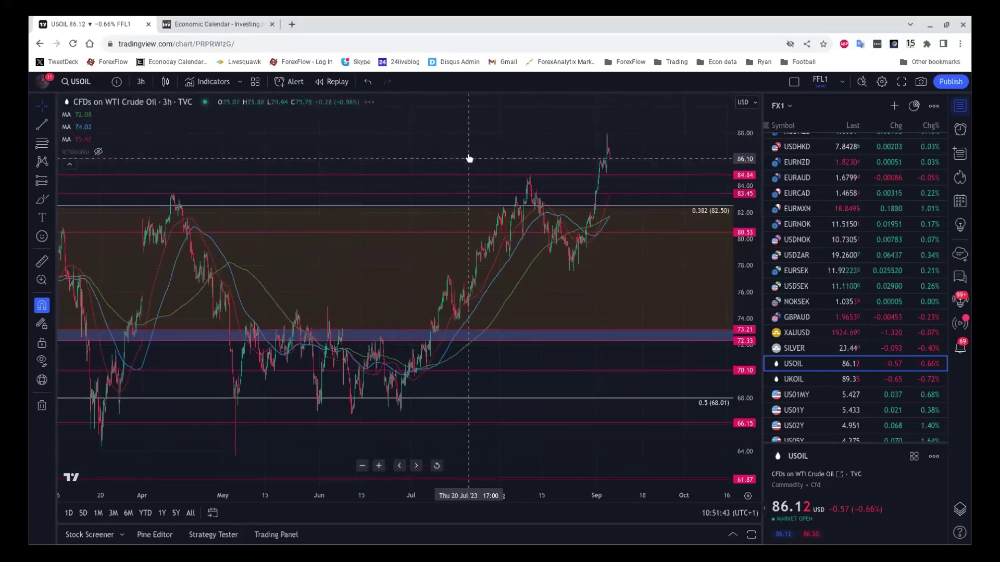
pyautogui.scroll(-2, 469, 154)
pyautogui.scroll(-4, 468, 154)
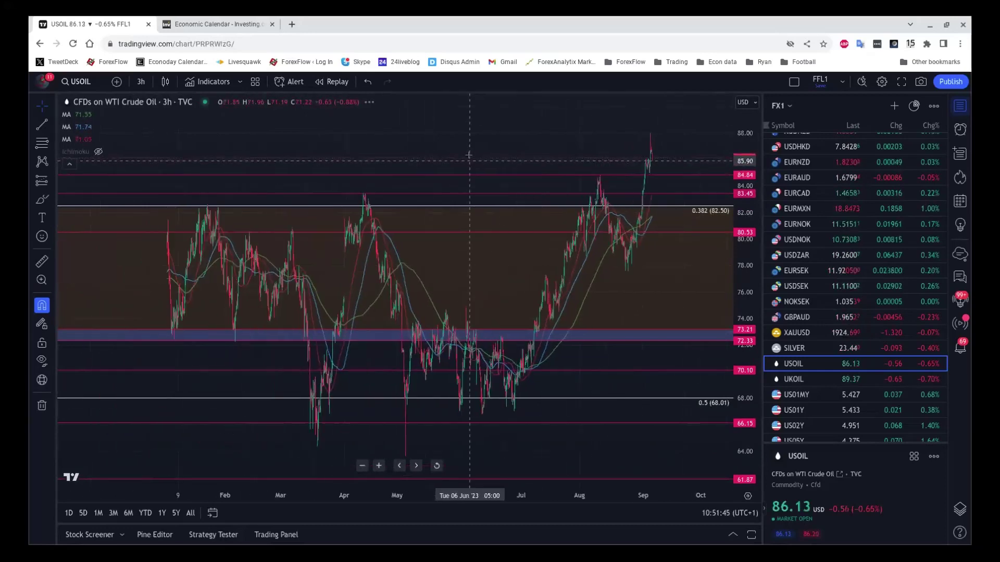
pyautogui.scroll(-5, 469, 155)
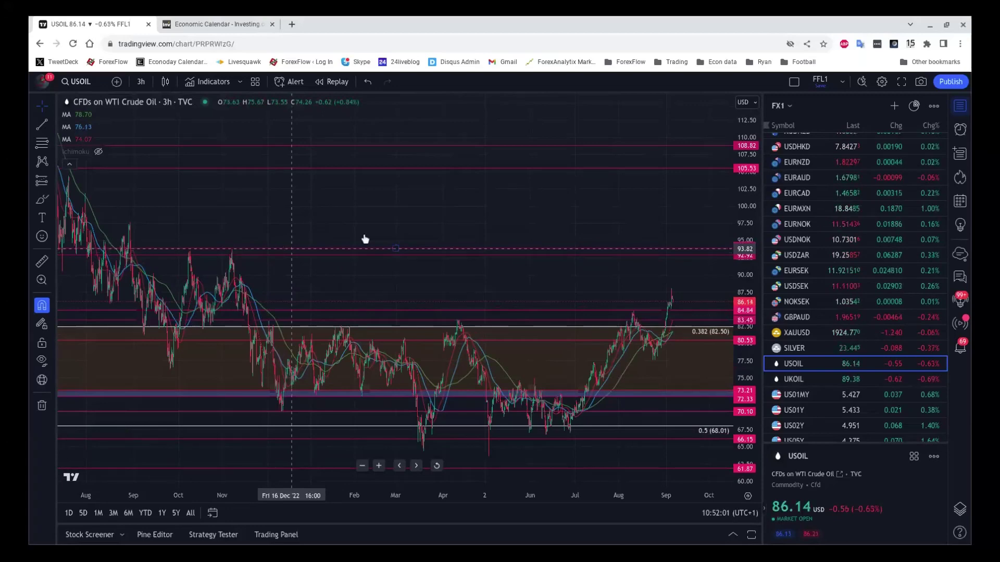
pyautogui.scroll(3, 819, 265)
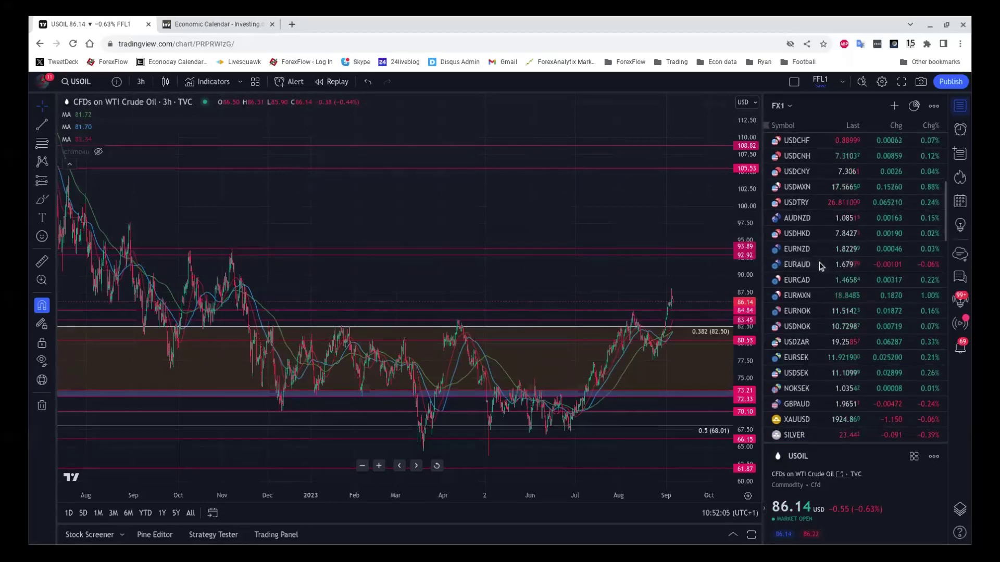
# Load USD/CAD from the watchlist on the 3-hour chart
pyautogui.scroll(1, 819, 265)
pyautogui.scroll(6, 819, 265)
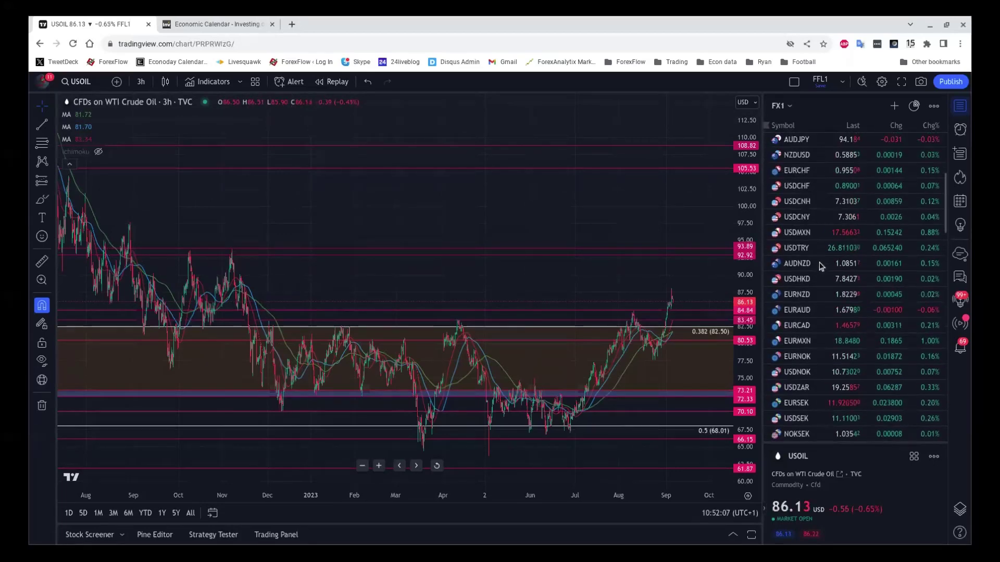
pyautogui.scroll(2, 821, 263)
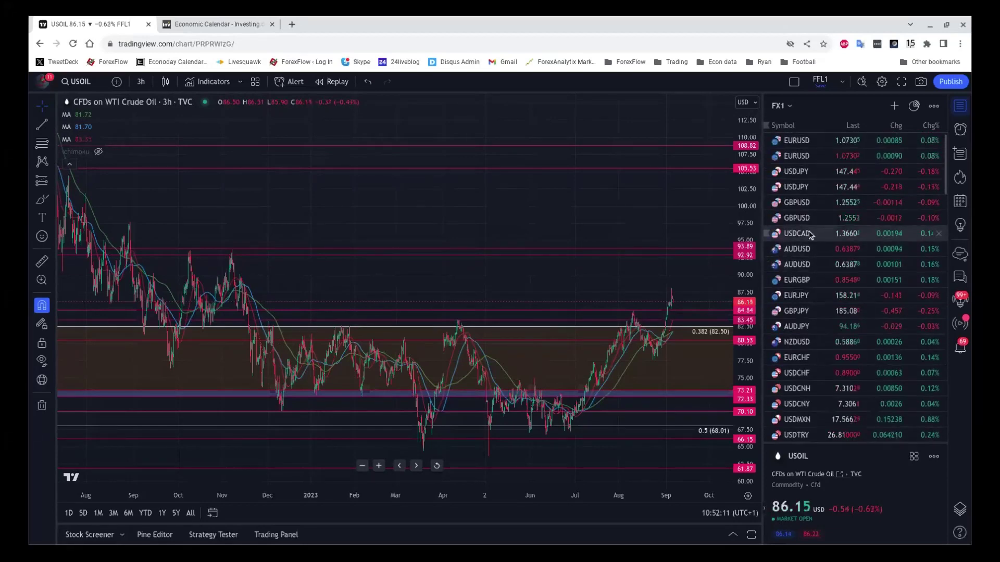
pyautogui.click(809, 233)
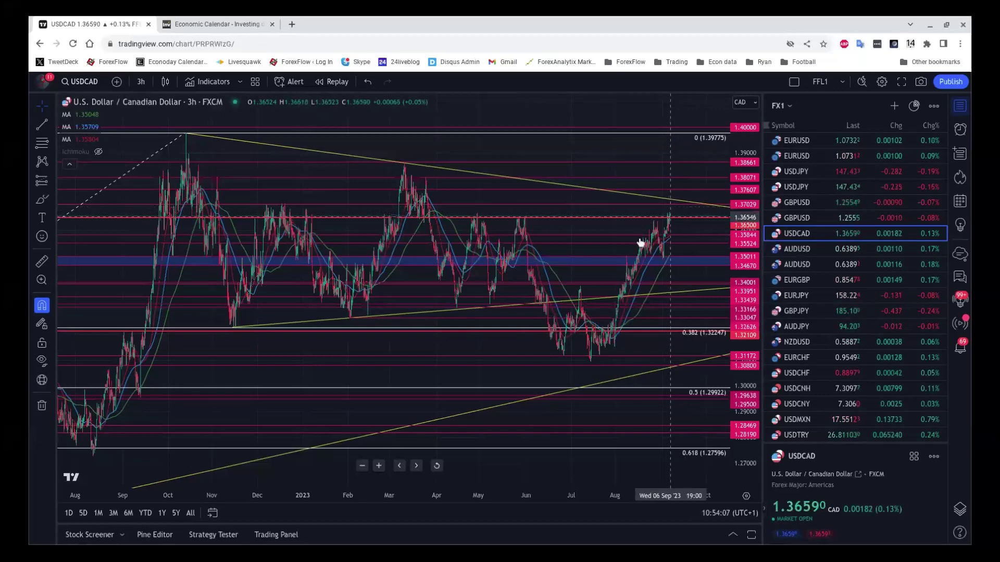
pyautogui.click(140, 81)
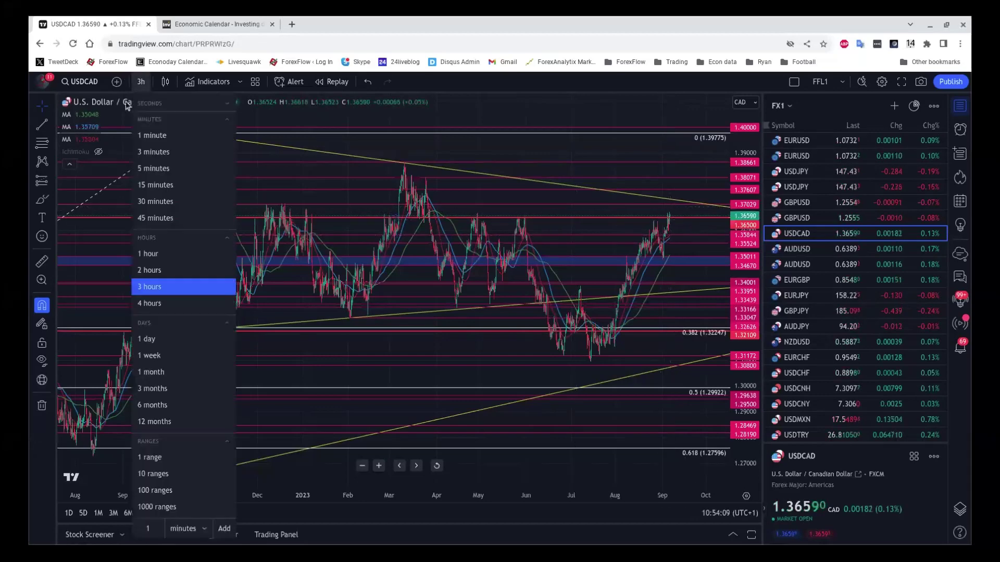
pyautogui.click(151, 186)
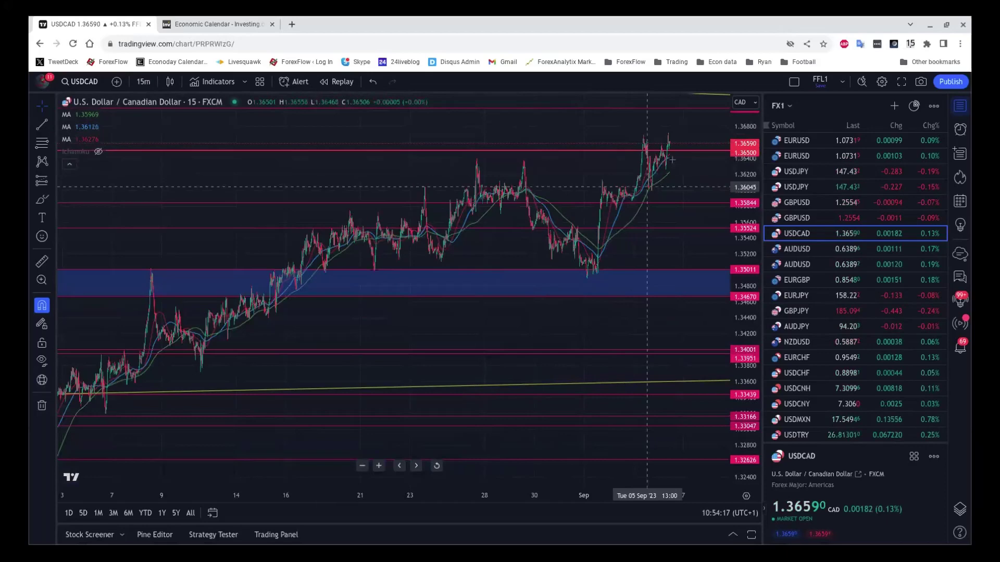
pyautogui.scroll(5, 677, 163)
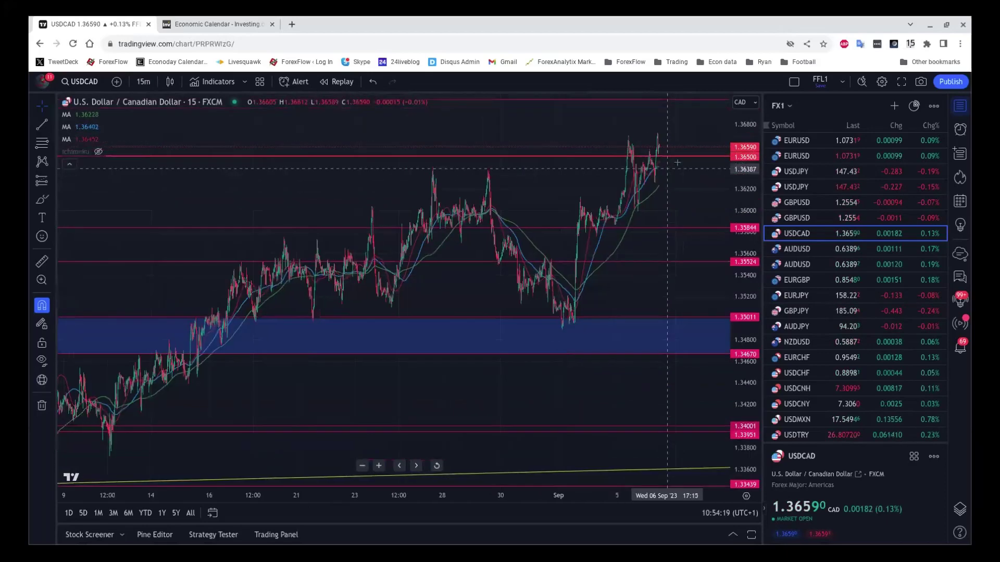
pyautogui.scroll(2, 677, 166)
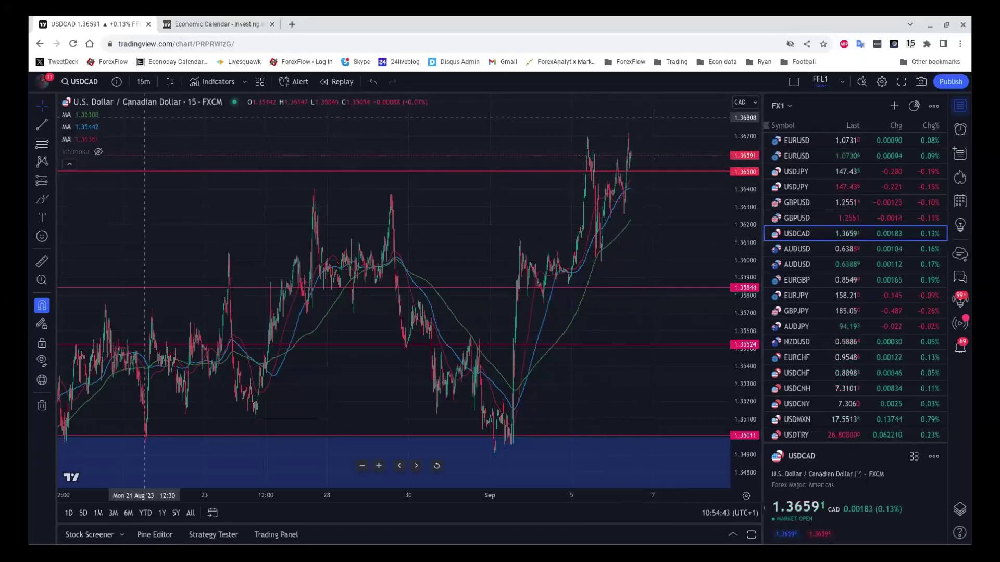
pyautogui.click(143, 82)
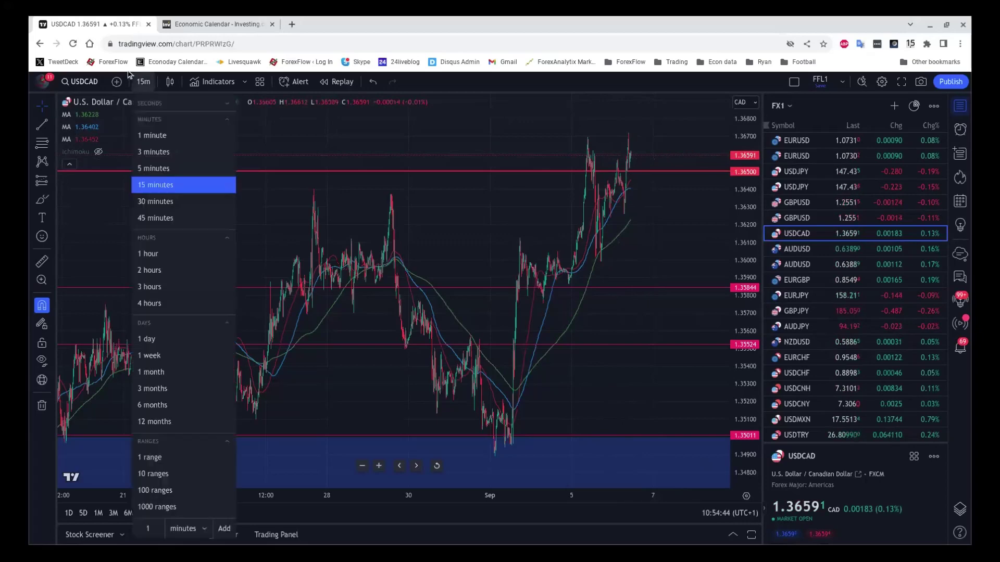
# Switch USD/CAD to 1-hour candles and zoom in to review its levels and trendlines
pyautogui.click(151, 253)
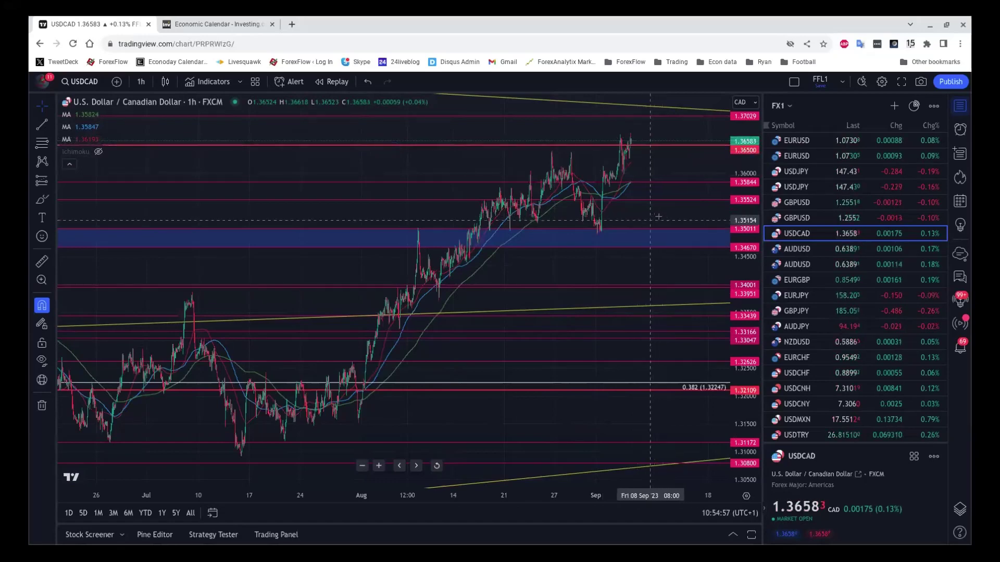
pyautogui.scroll(1, 658, 216)
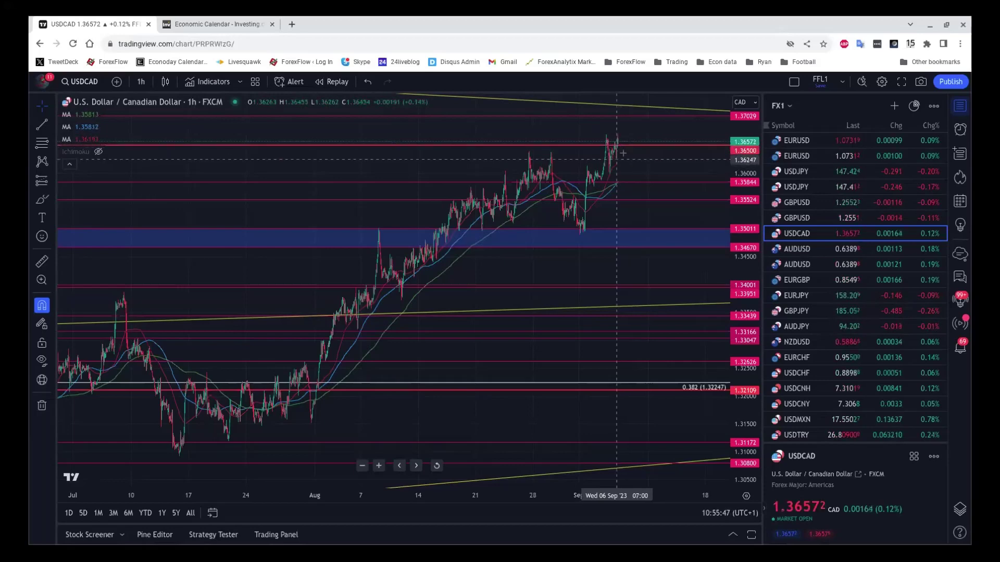
pyautogui.scroll(2, 624, 155)
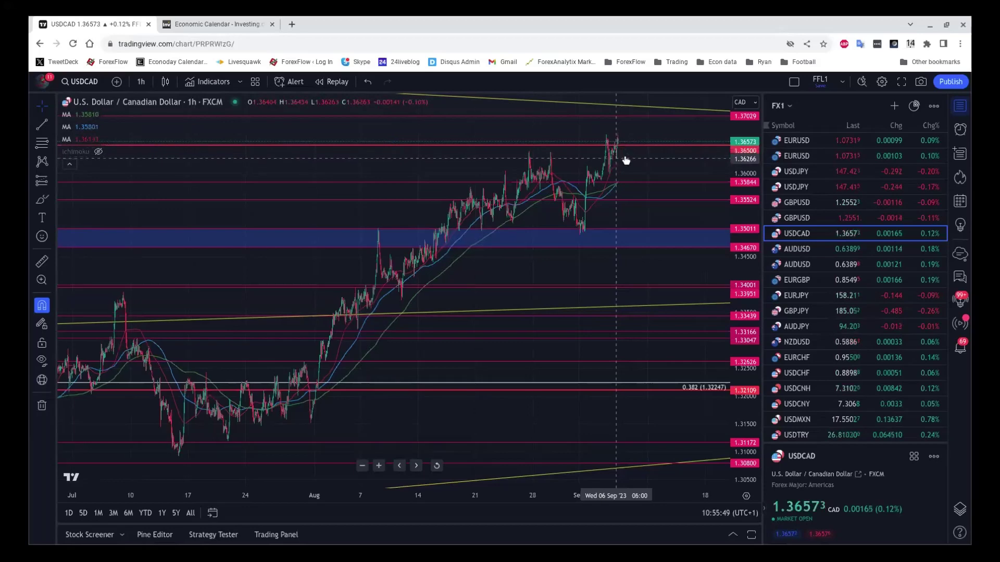
pyautogui.scroll(3, 624, 154)
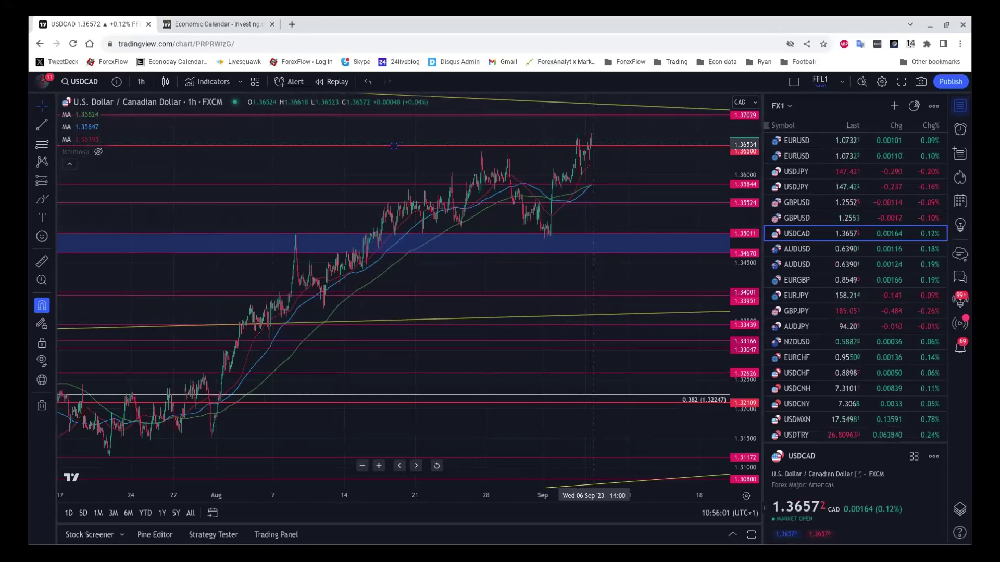
pyautogui.scroll(-2, 819, 315)
pyautogui.scroll(-4, 819, 315)
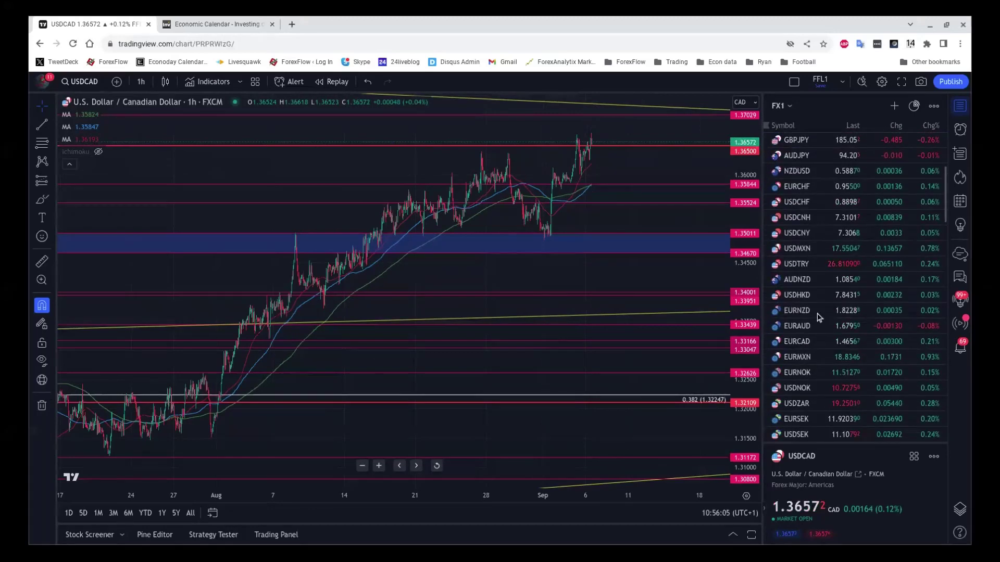
# Load EURCAD on the daily timeframe and zoom to review its support and resistance levels
pyautogui.click(817, 341)
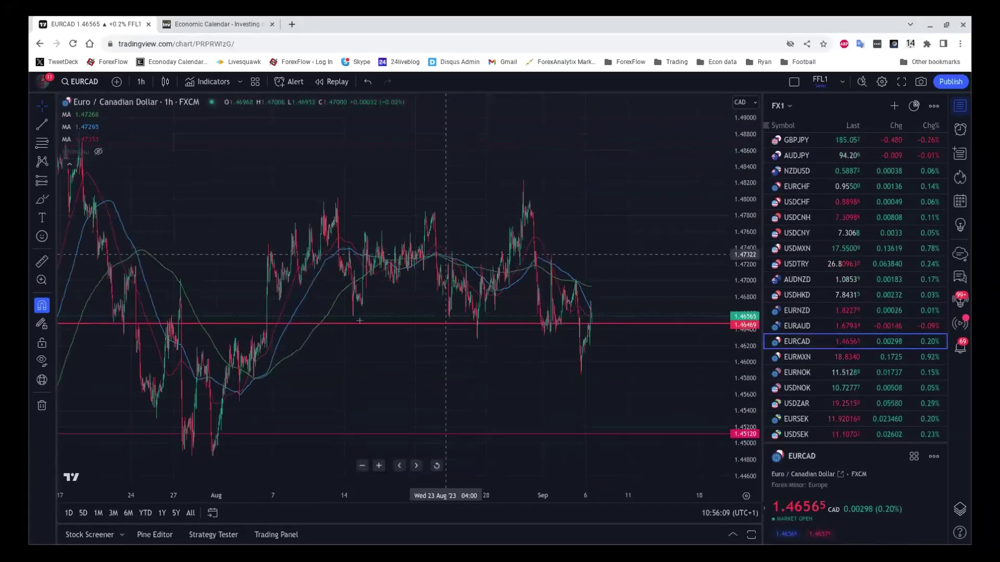
pyautogui.scroll(-2, 264, 281)
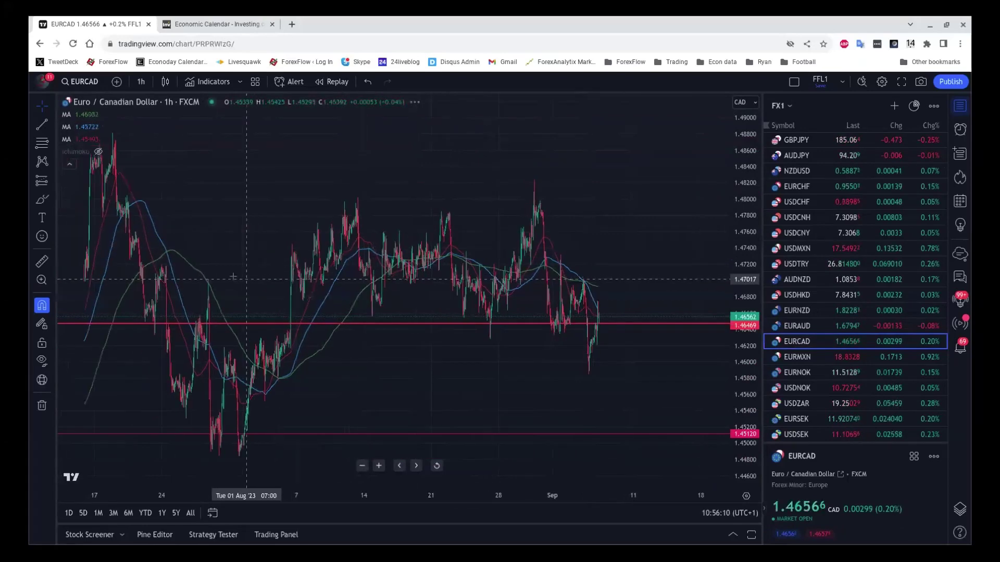
pyautogui.scroll(-3, 233, 276)
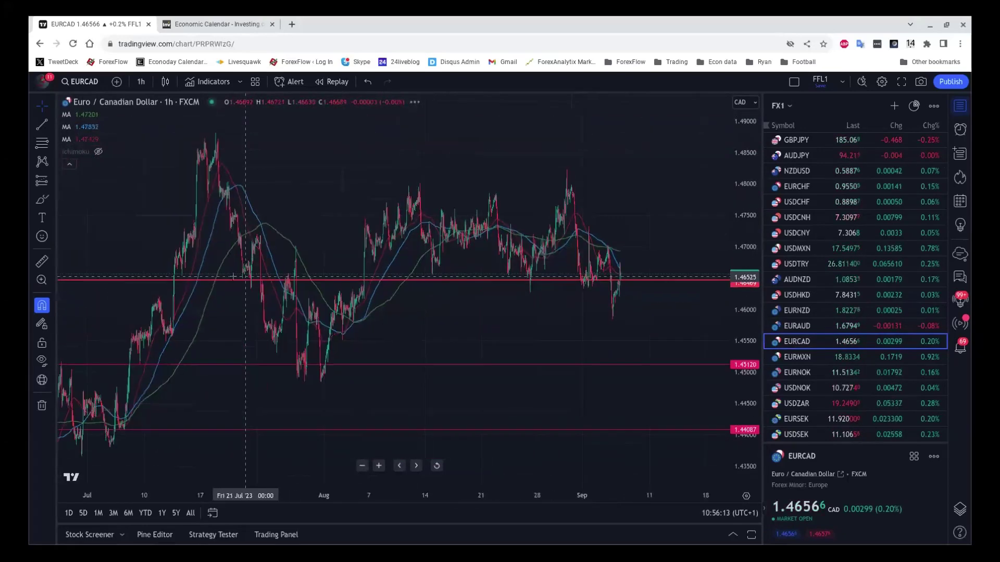
pyautogui.click(141, 81)
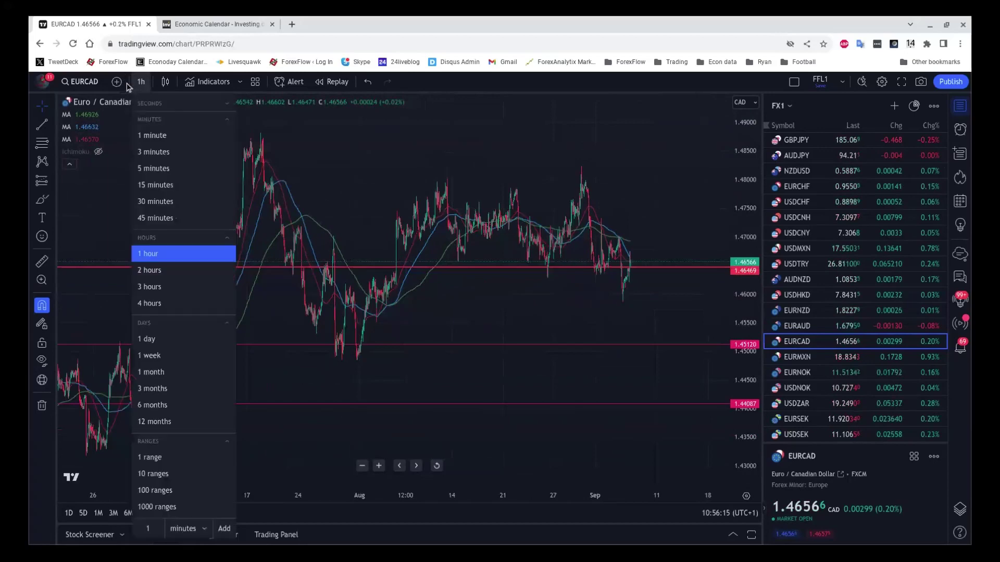
pyautogui.click(138, 343)
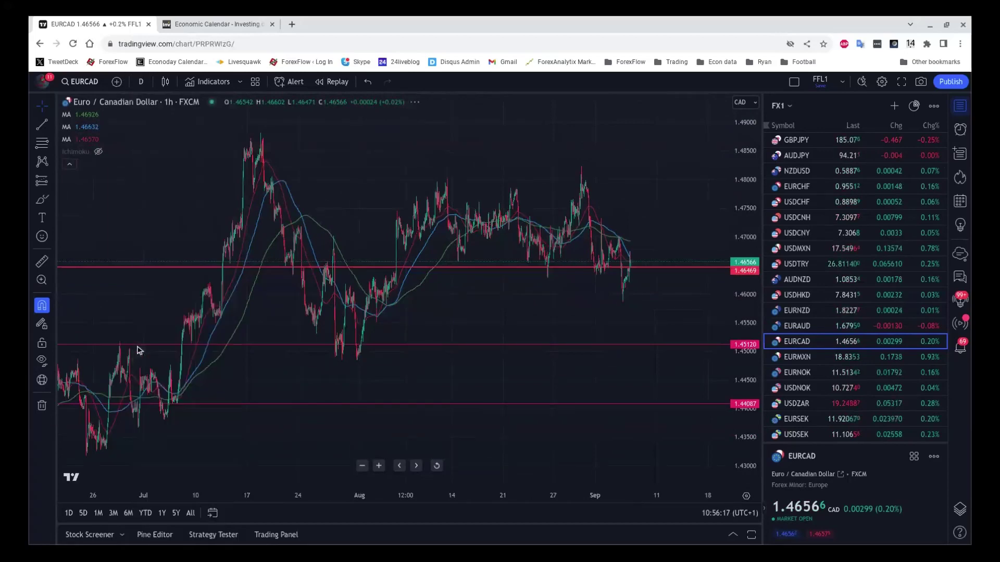
pyautogui.scroll(-3, 469, 296)
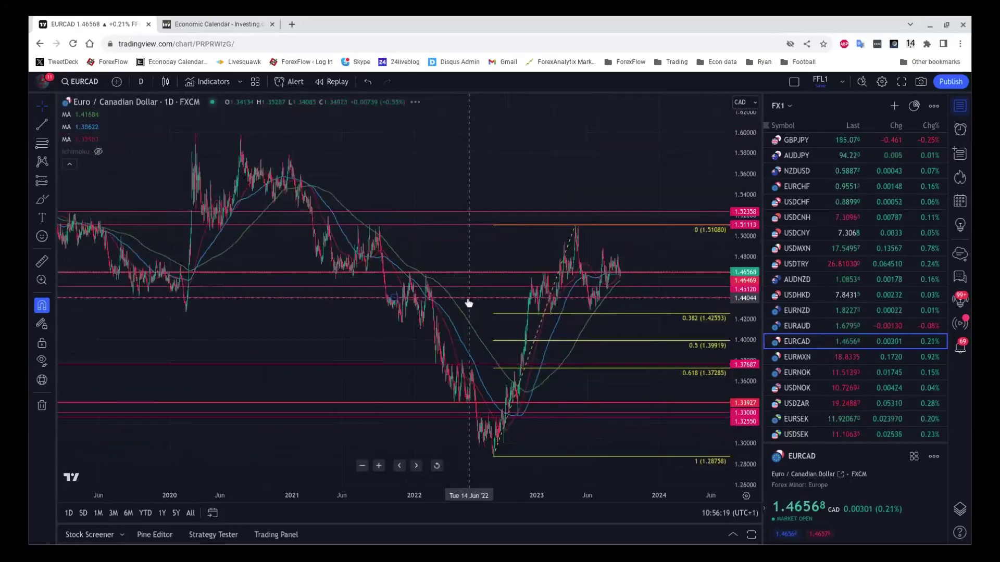
pyautogui.scroll(-4, 469, 303)
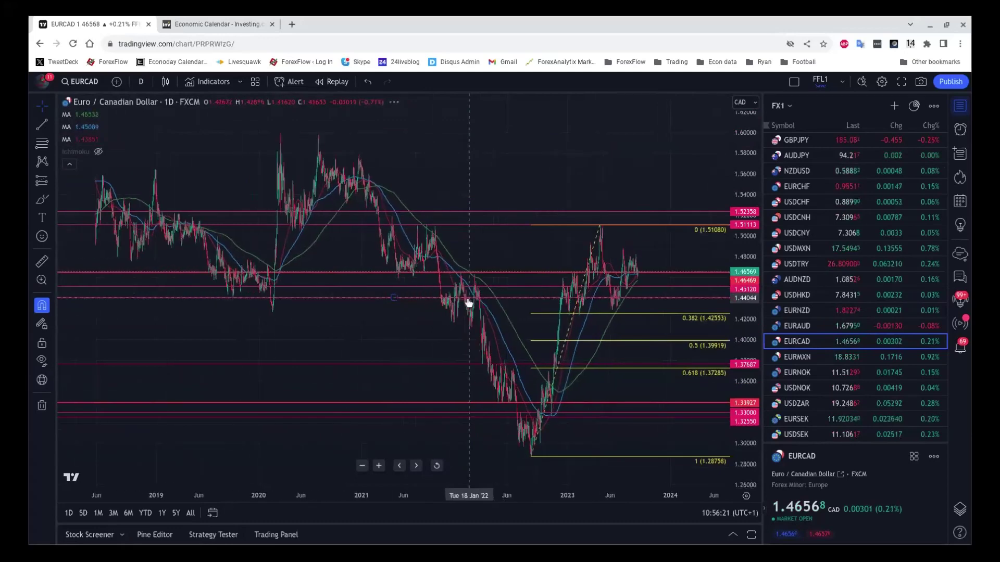
pyautogui.scroll(2, 469, 303)
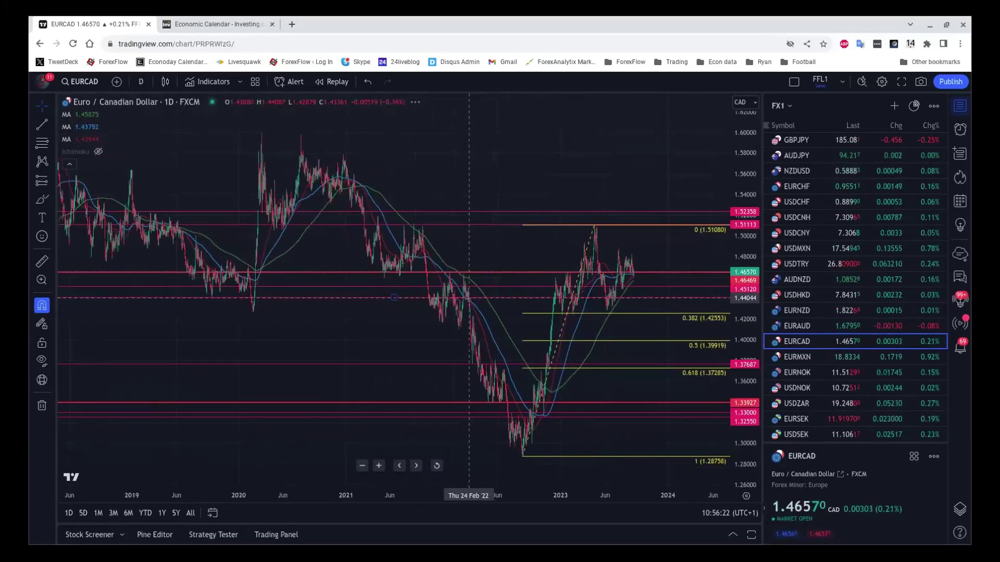
pyautogui.scroll(1, 469, 303)
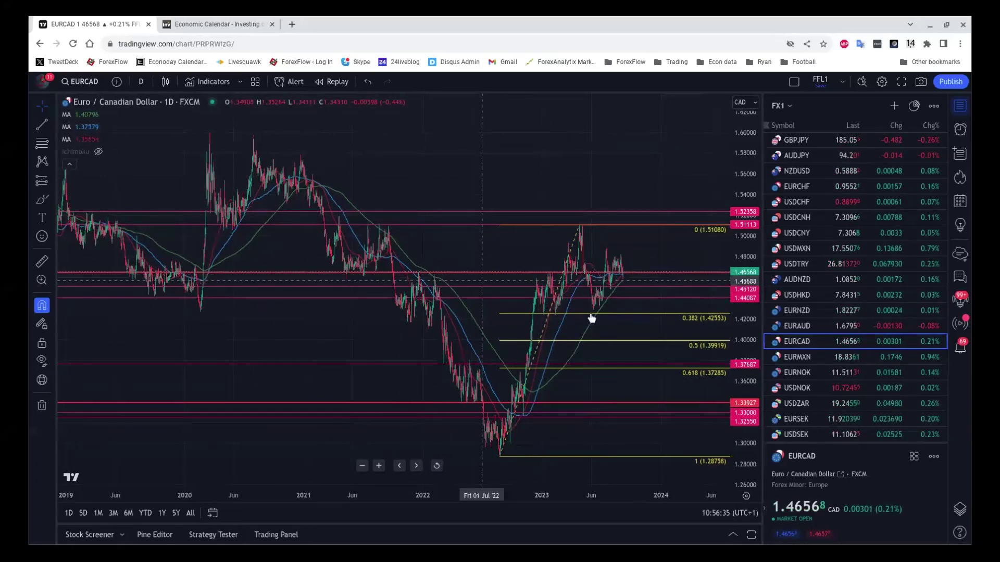
pyautogui.scroll(2, 596, 326)
pyautogui.scroll(4, 595, 325)
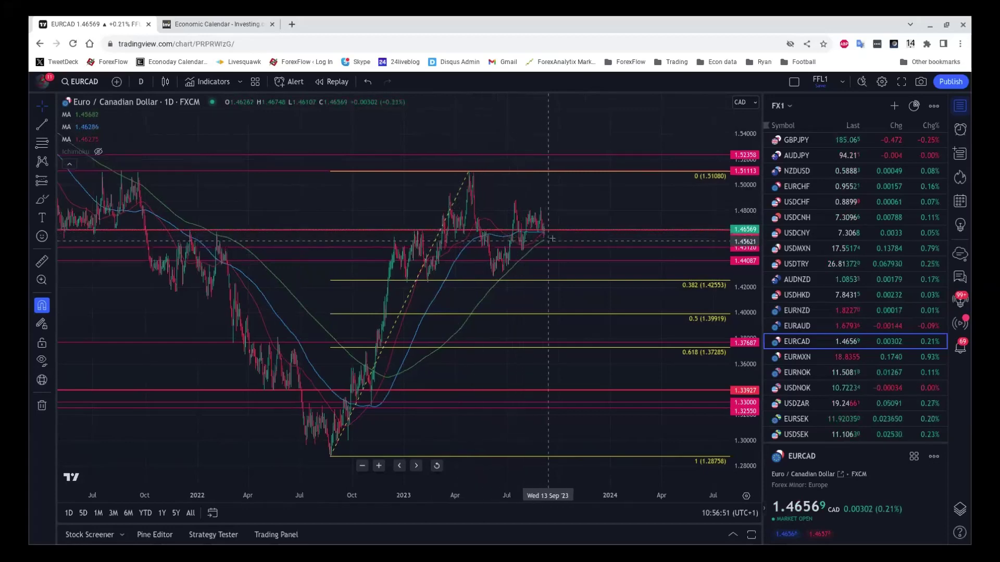
pyautogui.scroll(3, 551, 238)
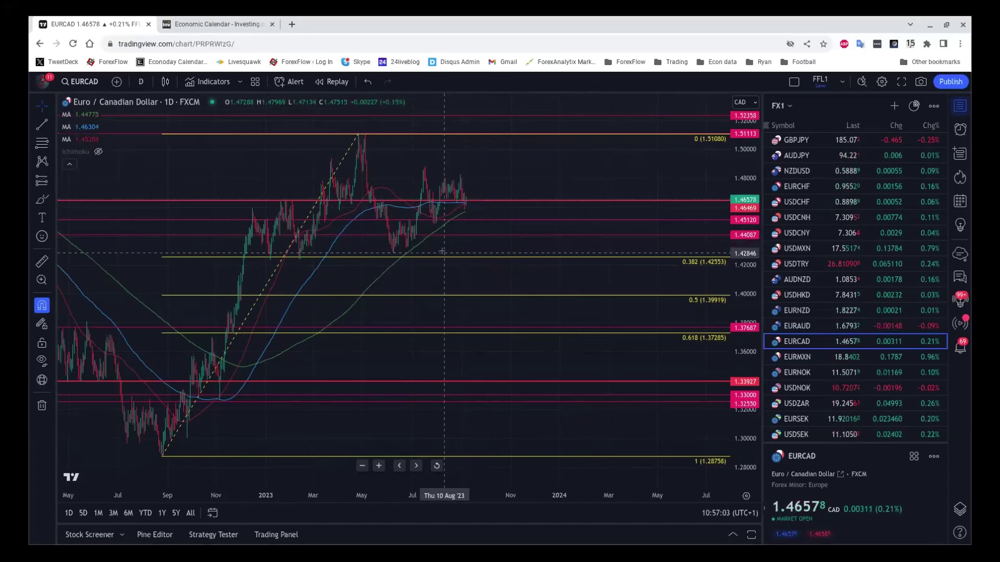
# Inspect the Fibonacci retracement and the 1.33927 support line, then load EURUSD
pyautogui.click(410, 258)
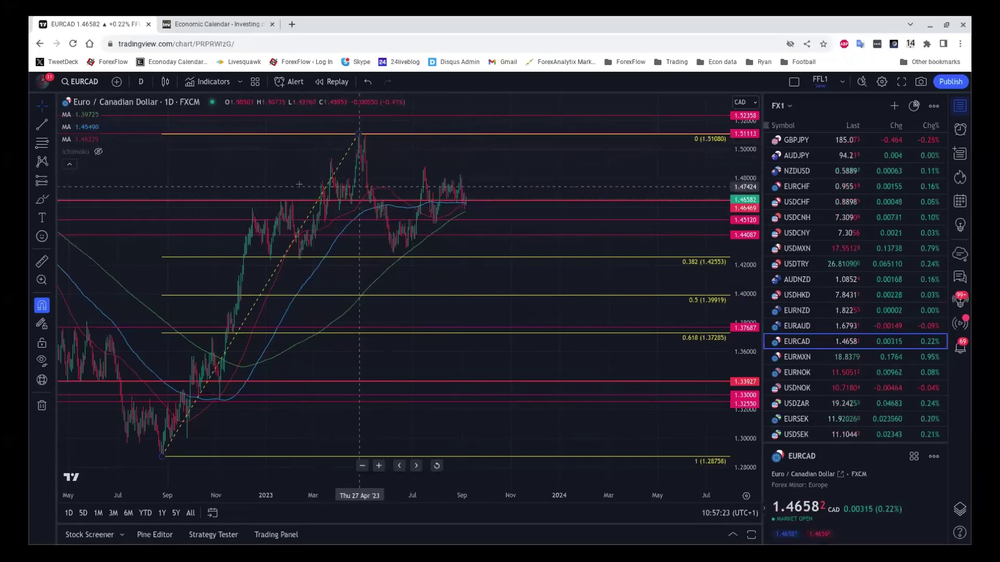
pyautogui.scroll(-2, 278, 164)
pyautogui.scroll(-3, 277, 163)
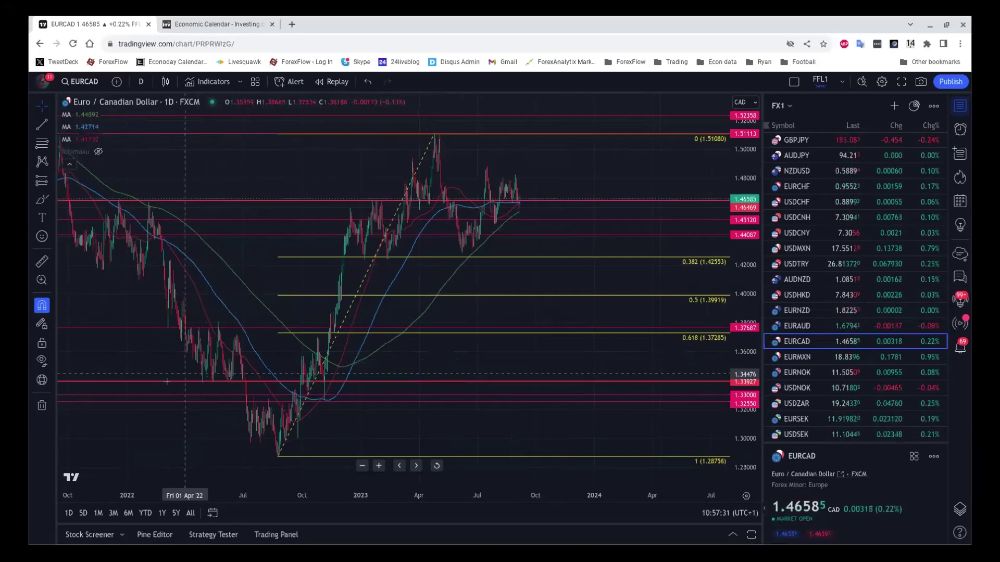
pyautogui.click(197, 381)
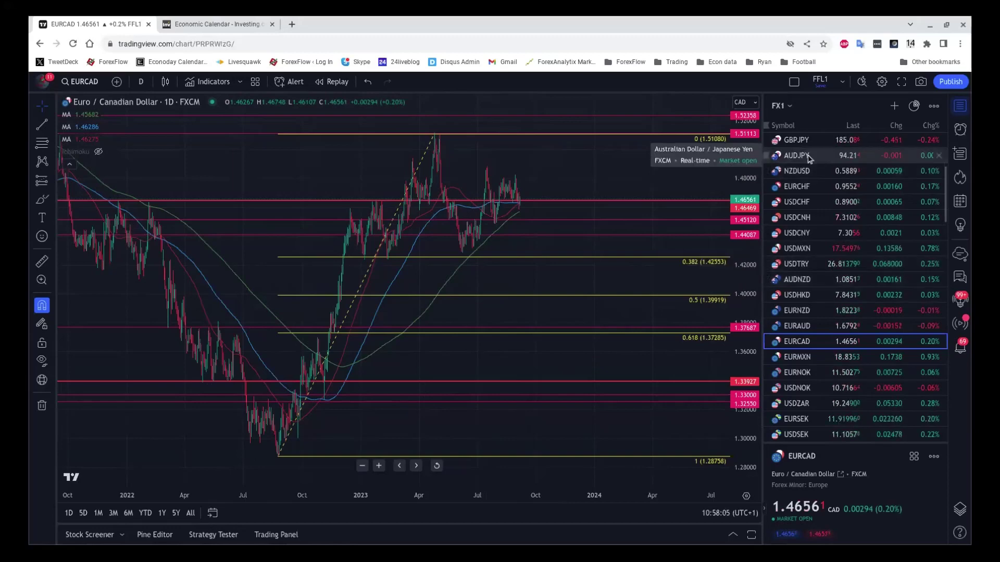
pyautogui.scroll(4, 802, 193)
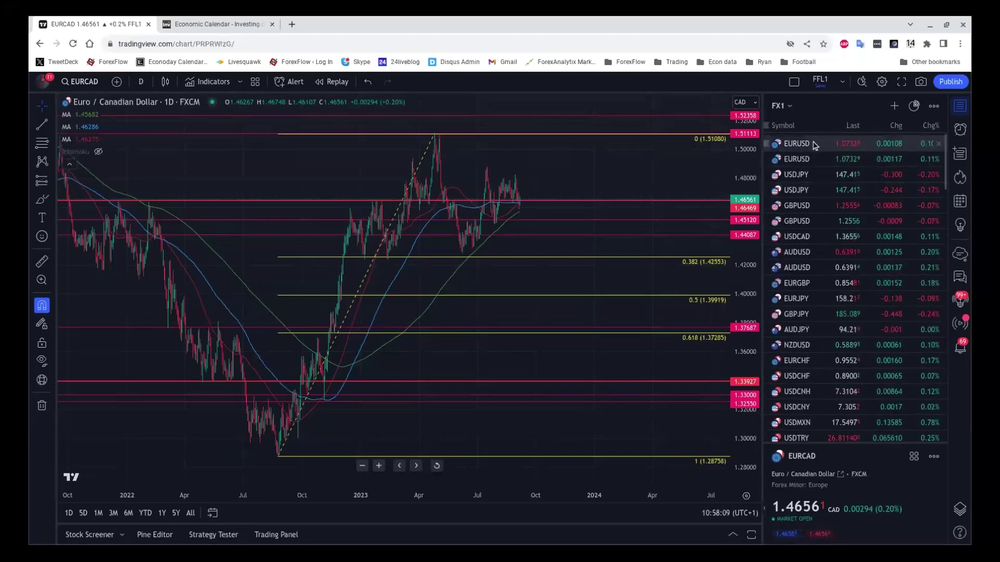
pyautogui.click(812, 145)
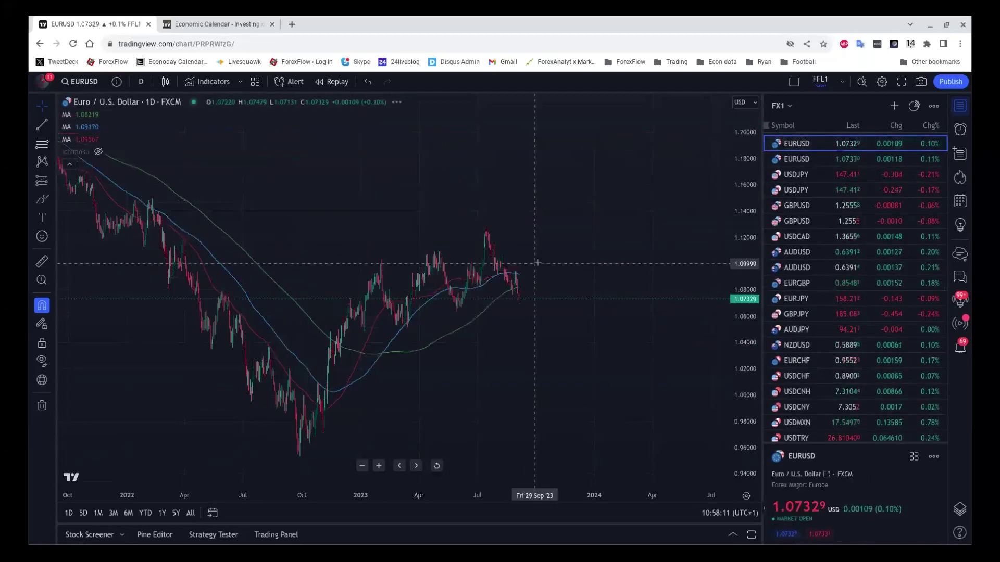
# View EURUSD on the 1-hour timeframe, zoomed out
pyautogui.click(140, 82)
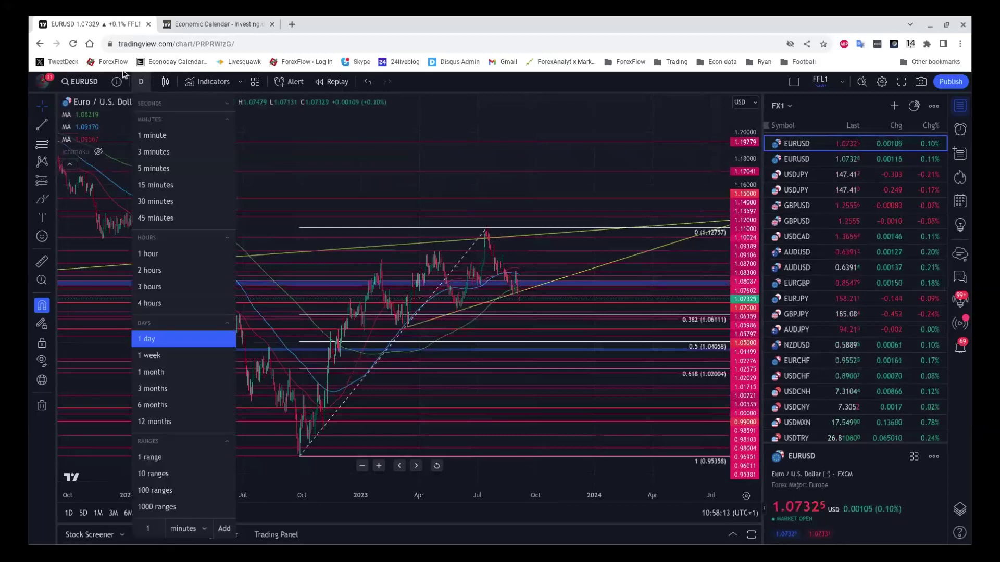
pyautogui.click(151, 254)
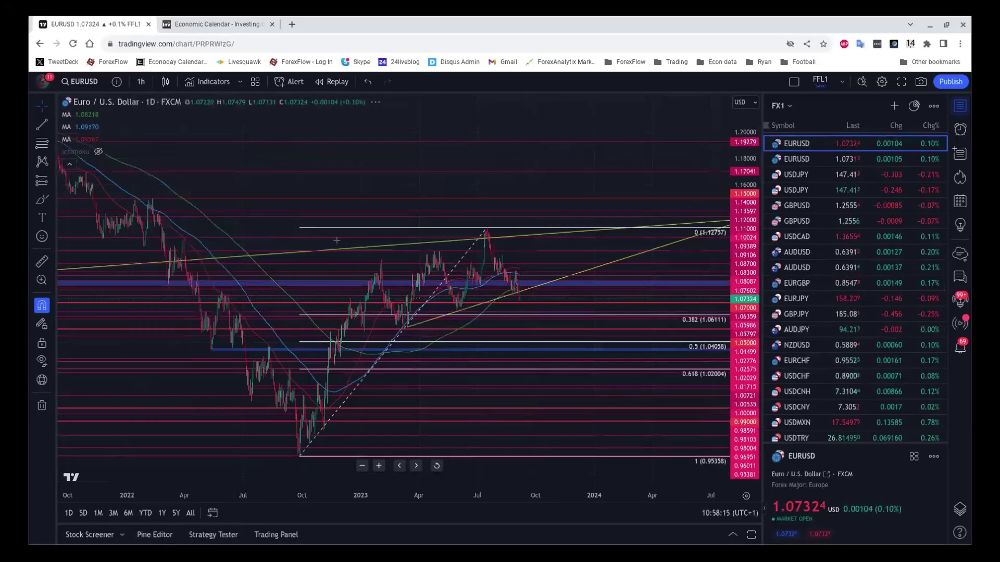
pyautogui.scroll(-5, 411, 171)
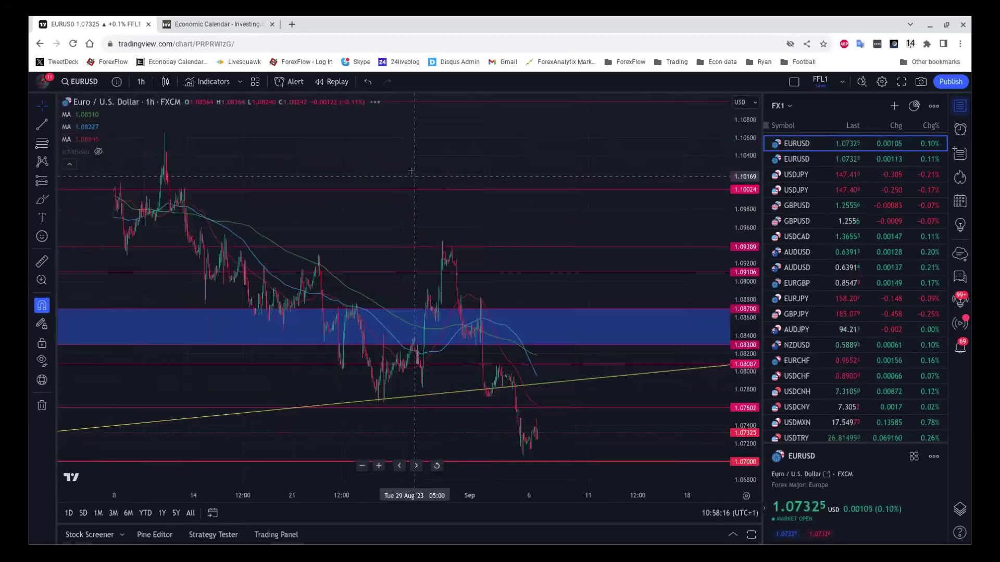
pyautogui.scroll(-5, 463, 212)
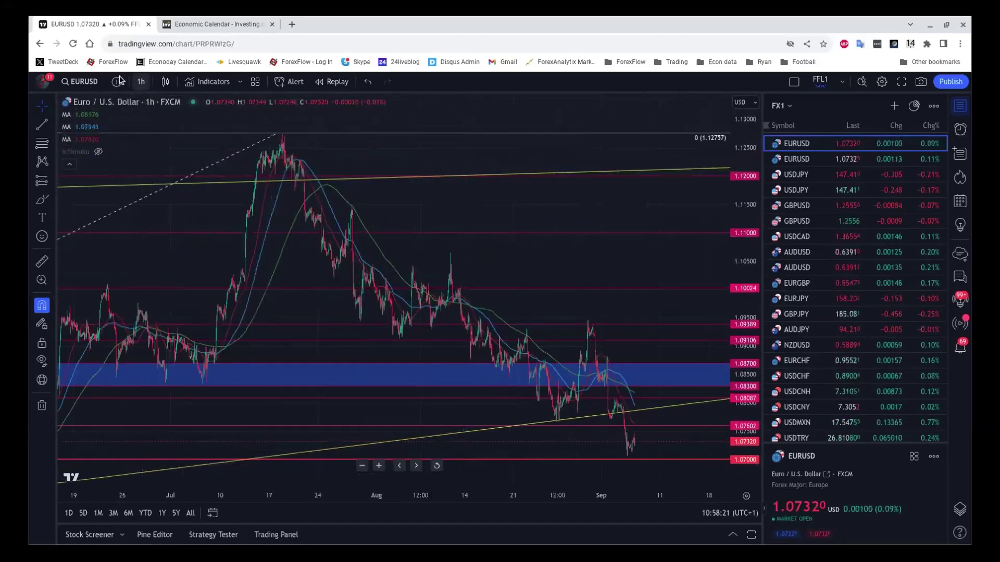
# Return EURUSD to the daily timeframe, then move it to 4 hours
pyautogui.click(140, 82)
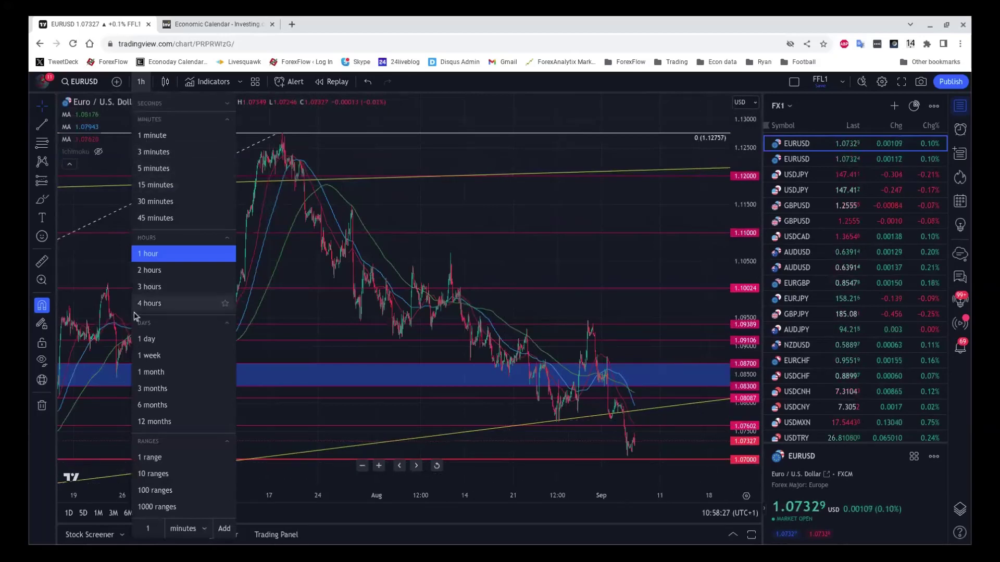
pyautogui.click(151, 340)
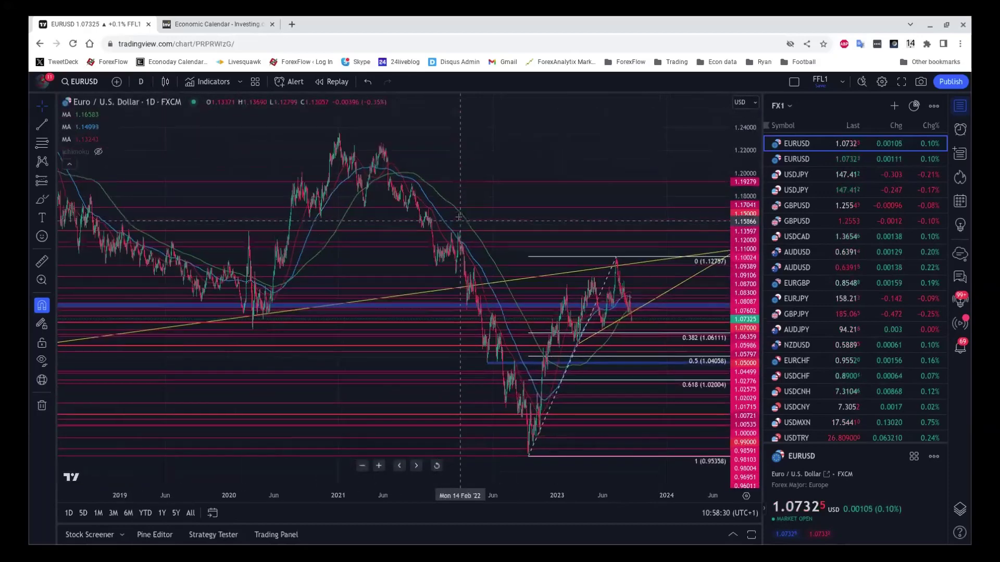
pyautogui.scroll(5, 458, 216)
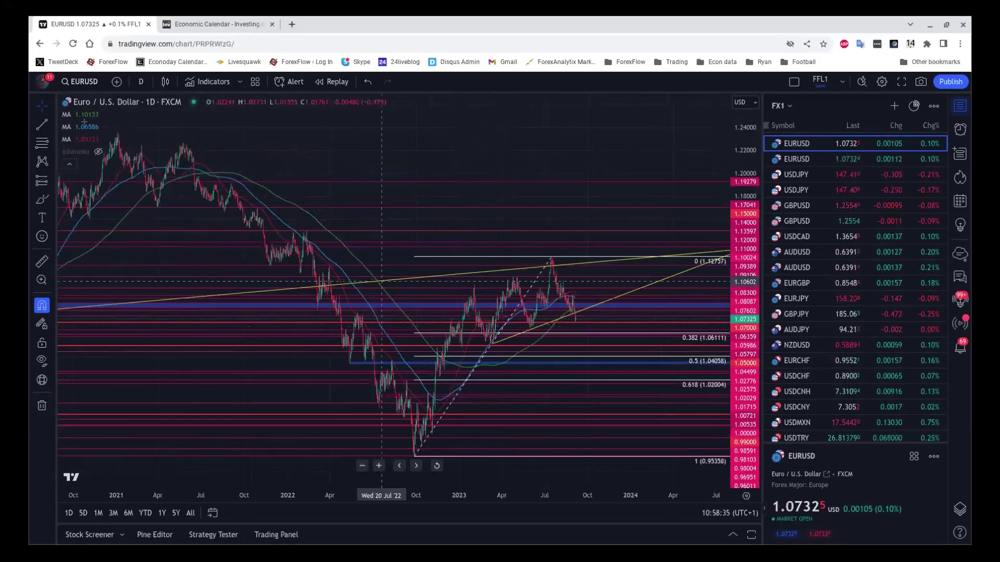
pyautogui.click(141, 81)
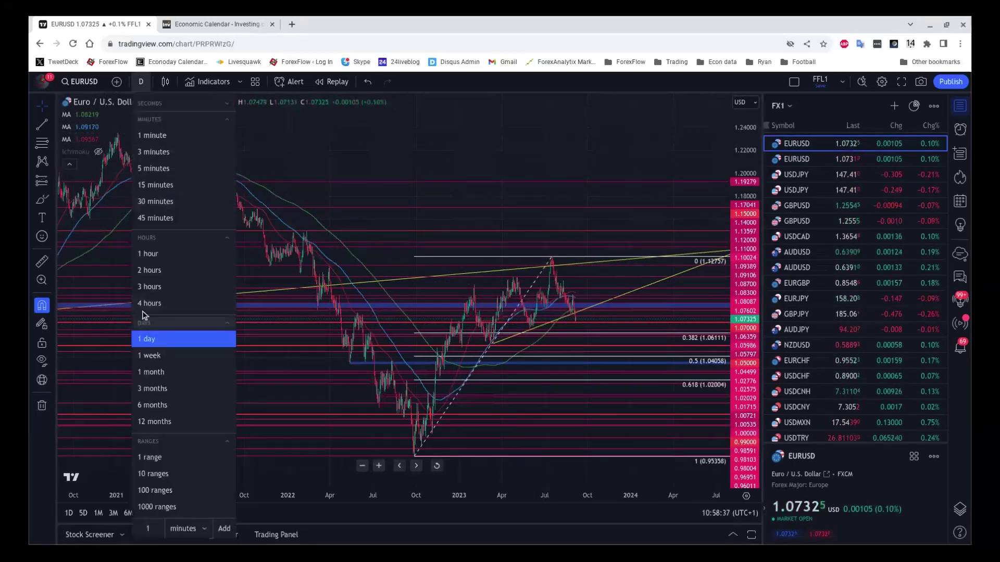
pyautogui.click(142, 306)
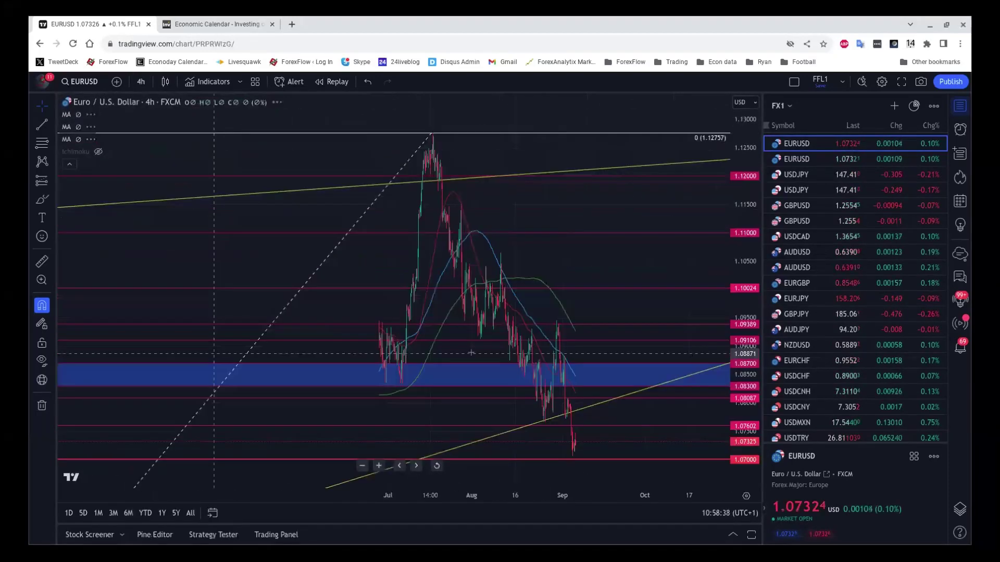
# Zoom out the EURUSD 4-hour chart to show the rise since late 2022 and the pullback
pyautogui.scroll(-2, 417, 345)
pyautogui.scroll(-5, 419, 342)
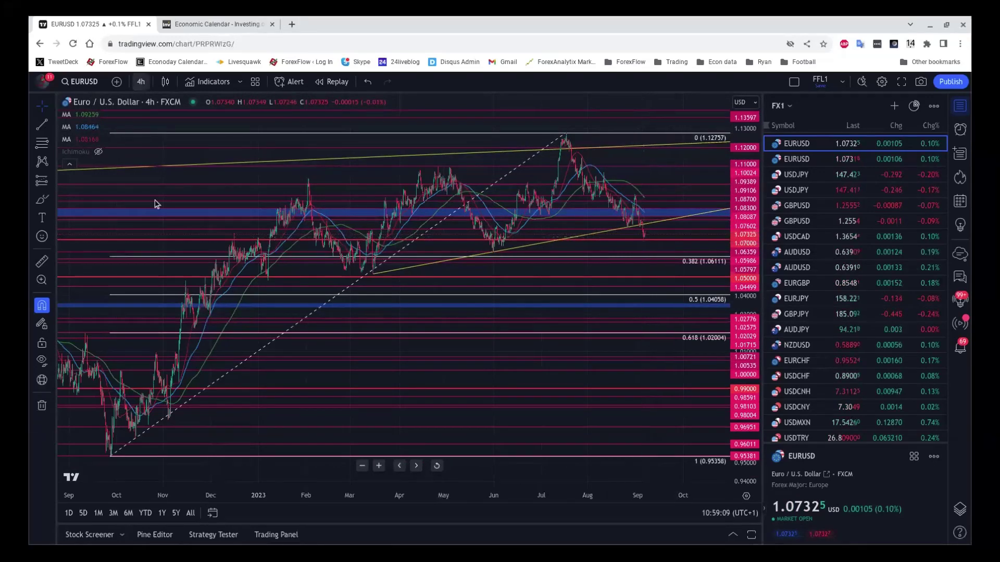
pyautogui.click(141, 82)
# Switch EURUSD to 15-minute candles and select the 1.07602 horizontal level
pyautogui.click(151, 184)
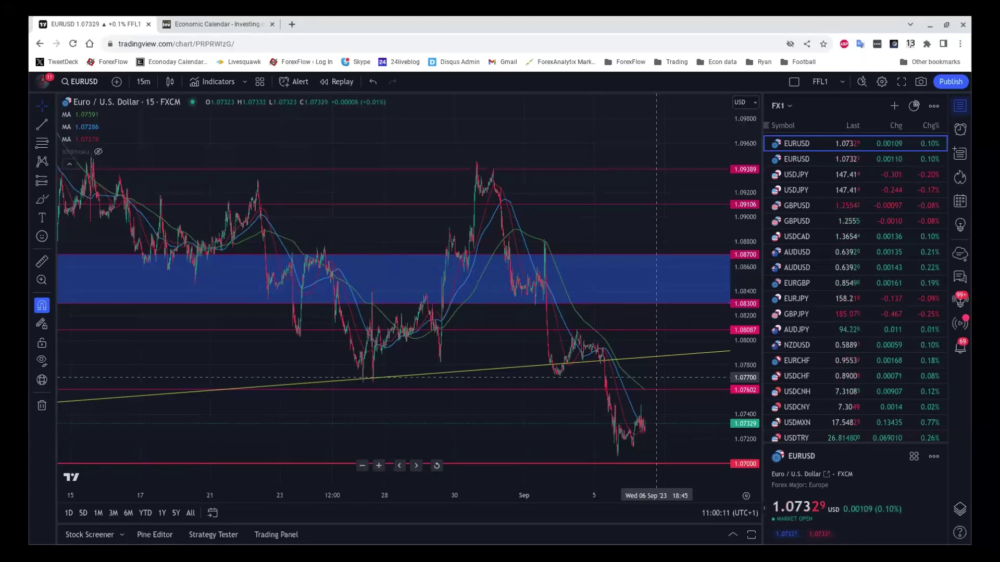
pyautogui.click(666, 390)
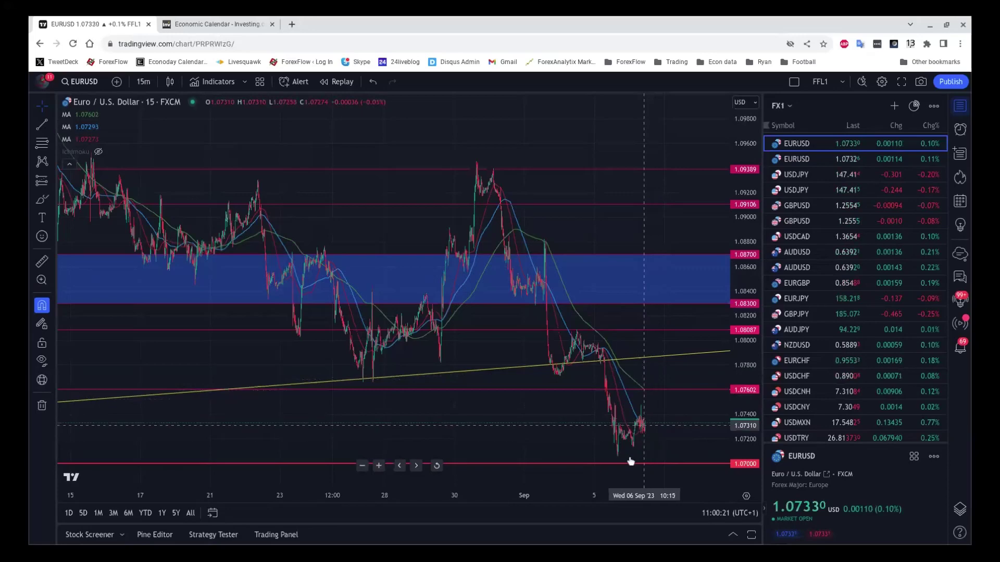
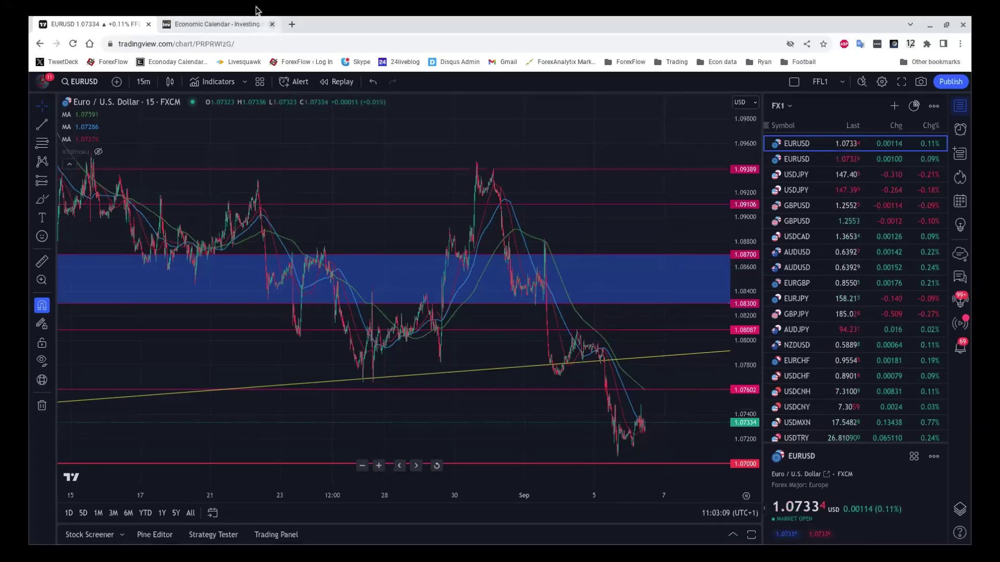
# Scroll the Investing.com economic calendar to Wednesday, September 6, including the ISM Non-Manufacturing PMI (Aug)
pyautogui.click(201, 20)
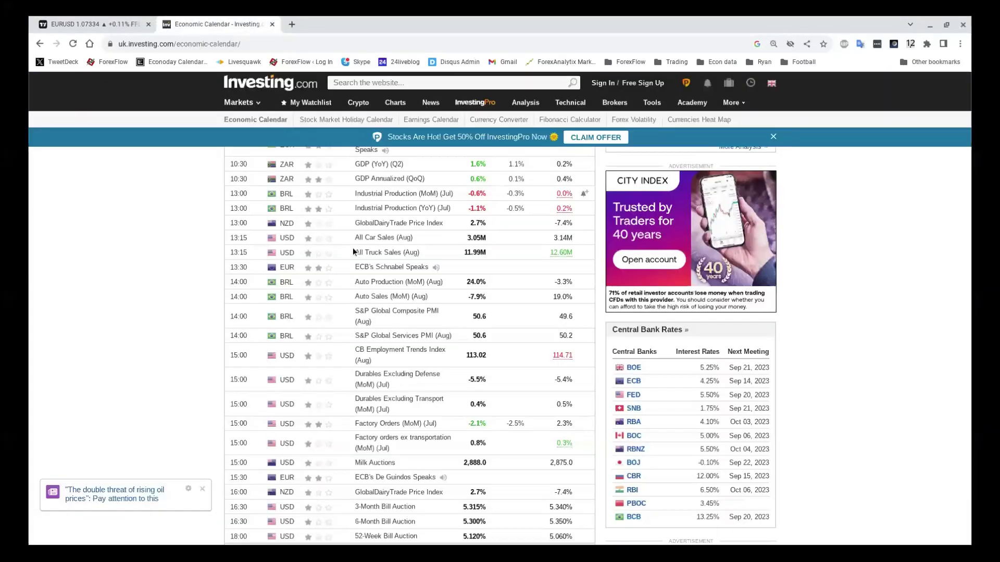
pyautogui.scroll(-5, 346, 277)
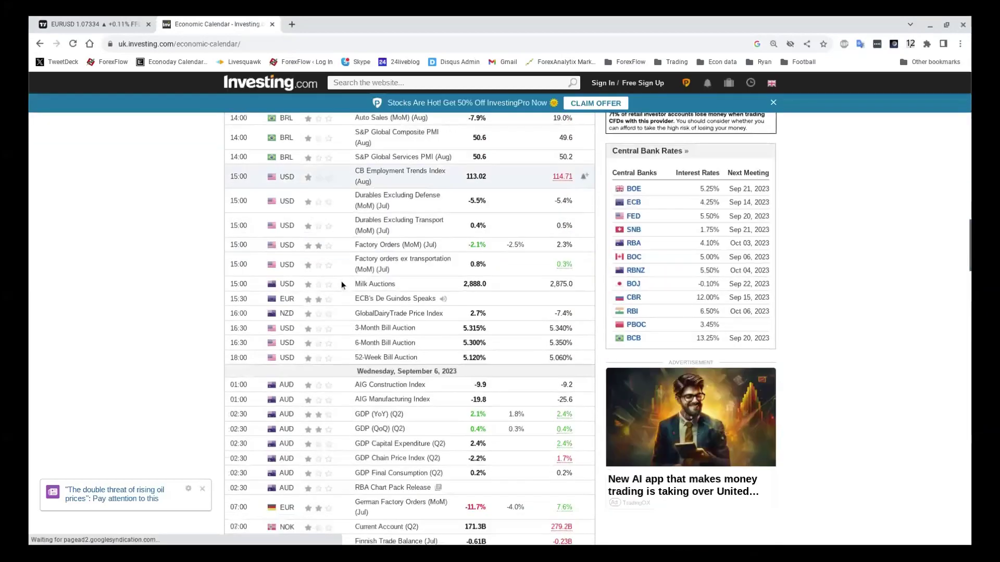
pyautogui.scroll(-4, 338, 283)
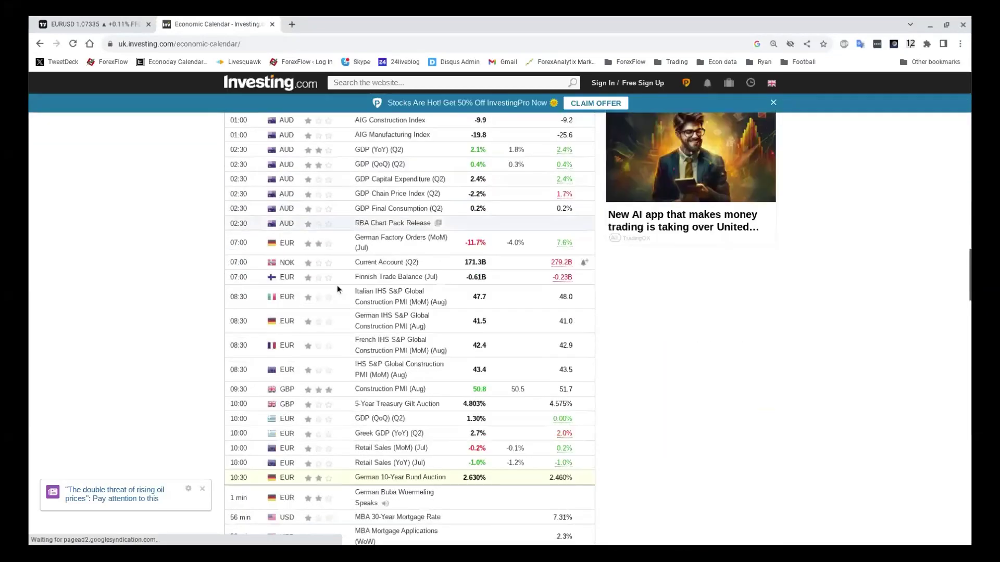
pyautogui.scroll(-6, 336, 287)
pyautogui.scroll(-3, 137, 319)
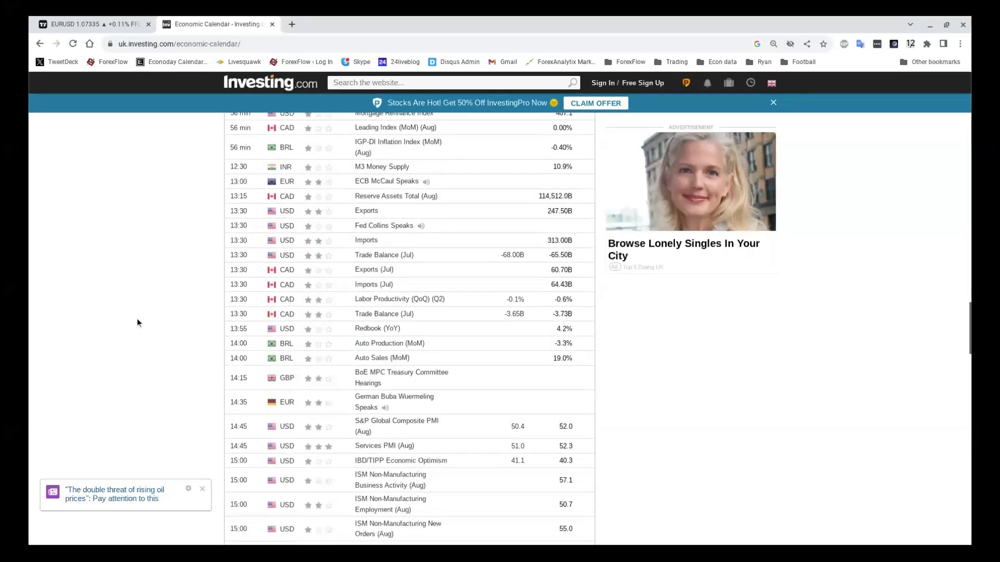
pyautogui.scroll(-2, 137, 320)
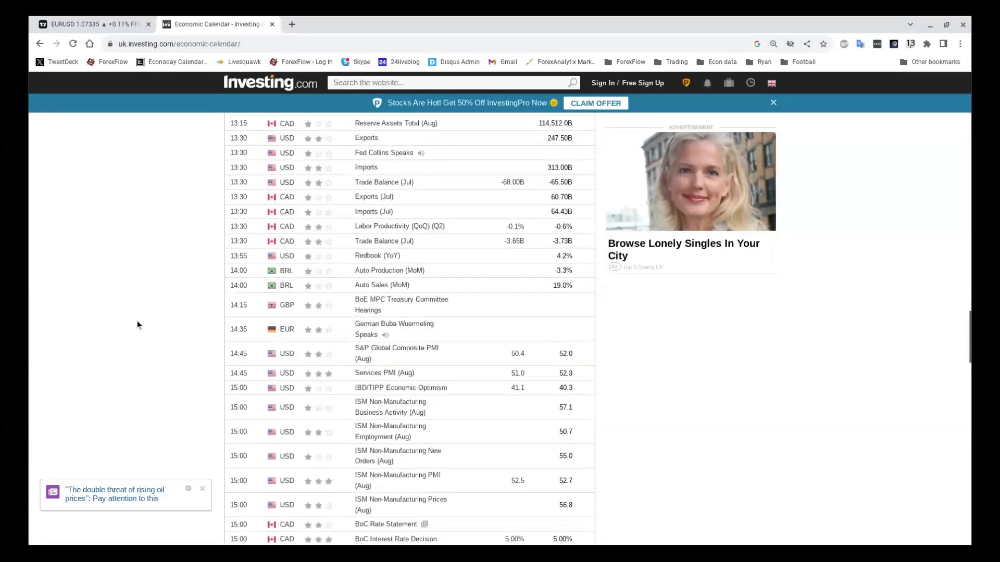
pyautogui.scroll(-3, 140, 320)
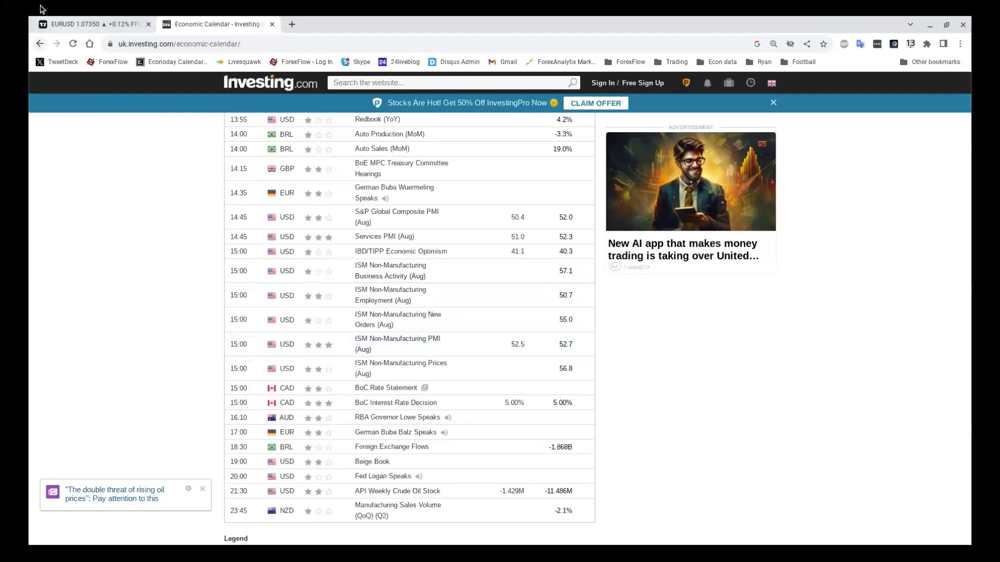
pyautogui.hotkey('ctrl', 'Tab')
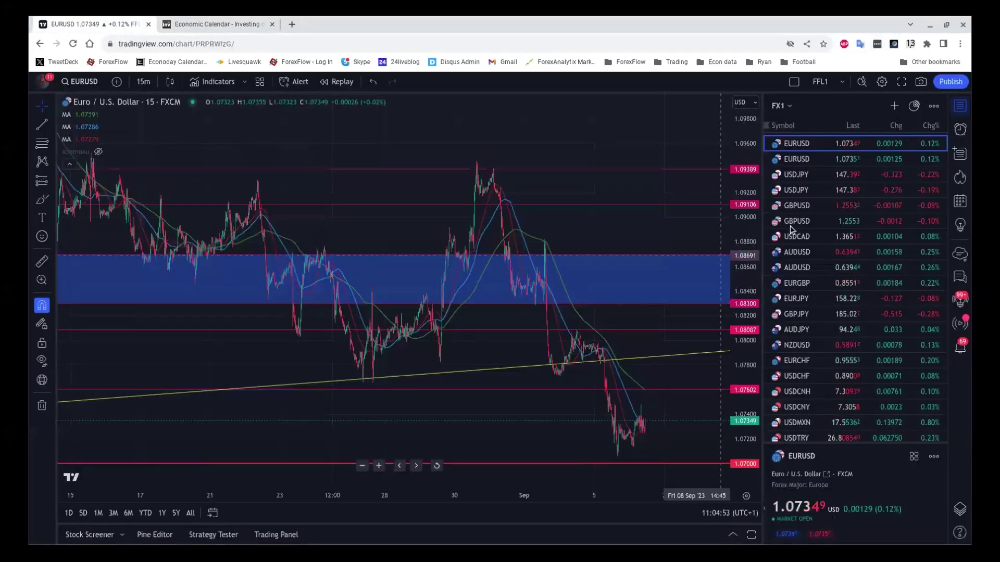
# Review the USDJPY 15-minute chart, then switch the chart to USDMXN
pyautogui.click(827, 177)
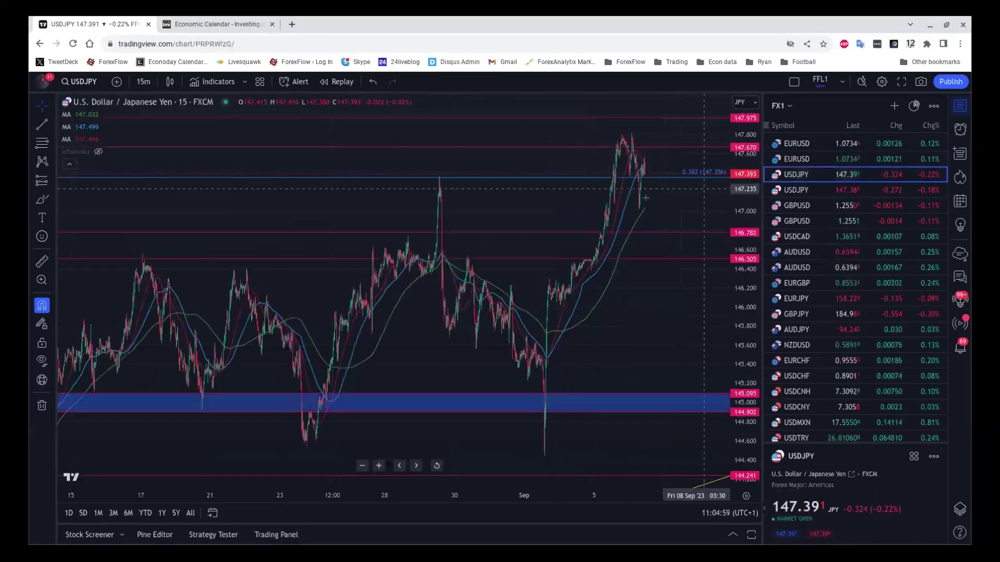
pyautogui.moveTo(459, 156); pyautogui.dragTo(403, 159)
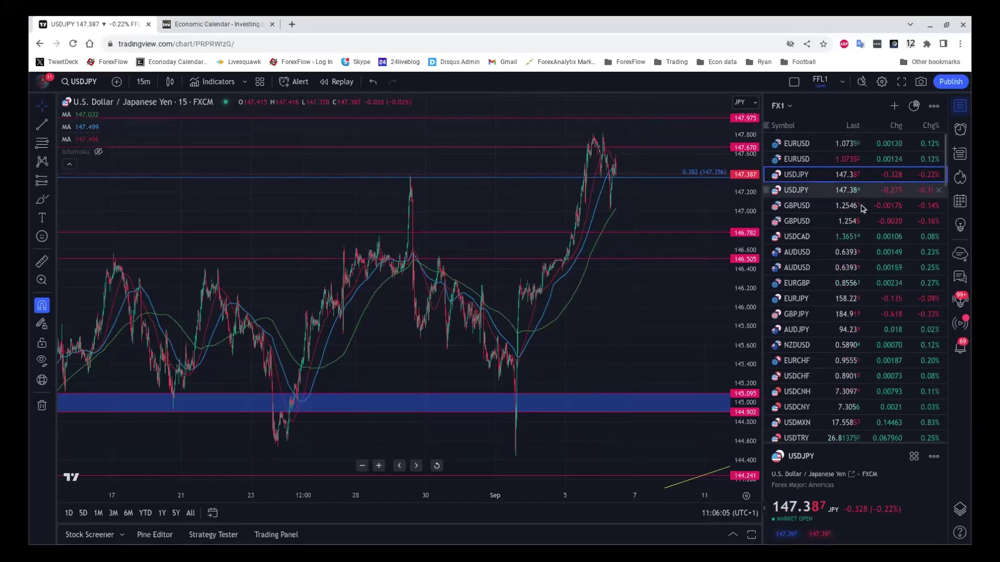
pyautogui.scroll(-1, 821, 360)
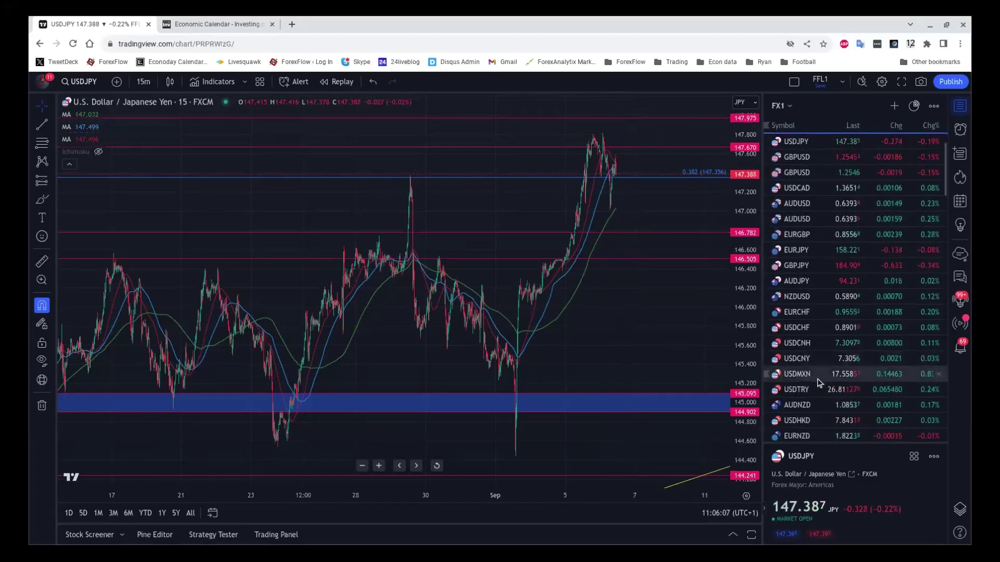
pyautogui.click(819, 374)
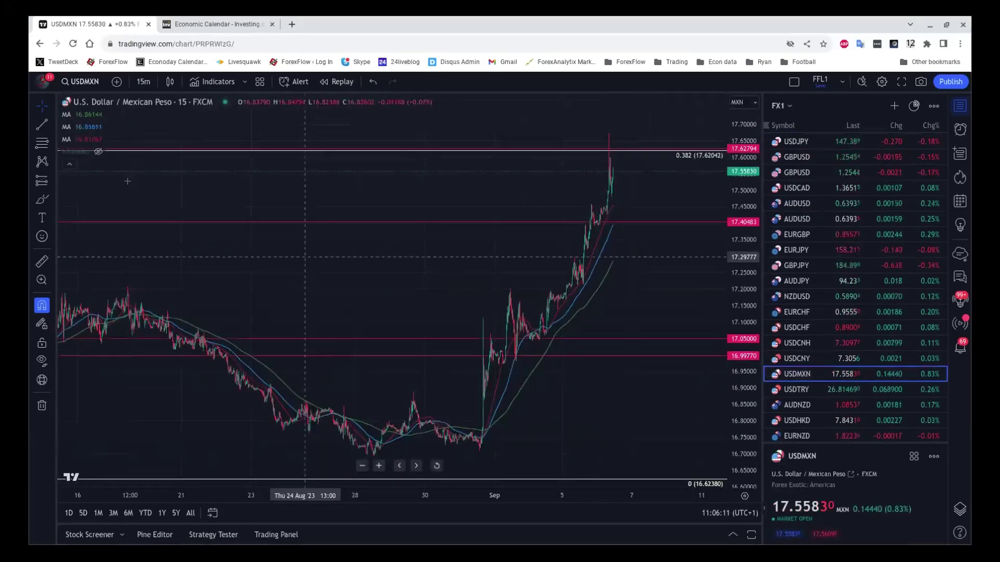
# Put USDMXN on the 1-hour timeframe and zoom around price reaching the 0.382 Fibonacci level near 17.62
pyautogui.click(144, 81)
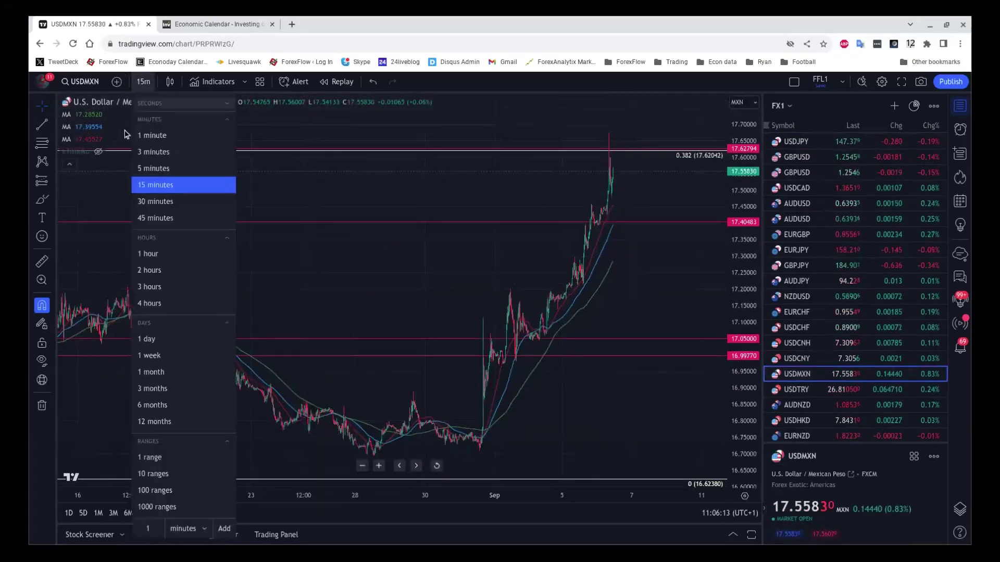
pyautogui.click(149, 254)
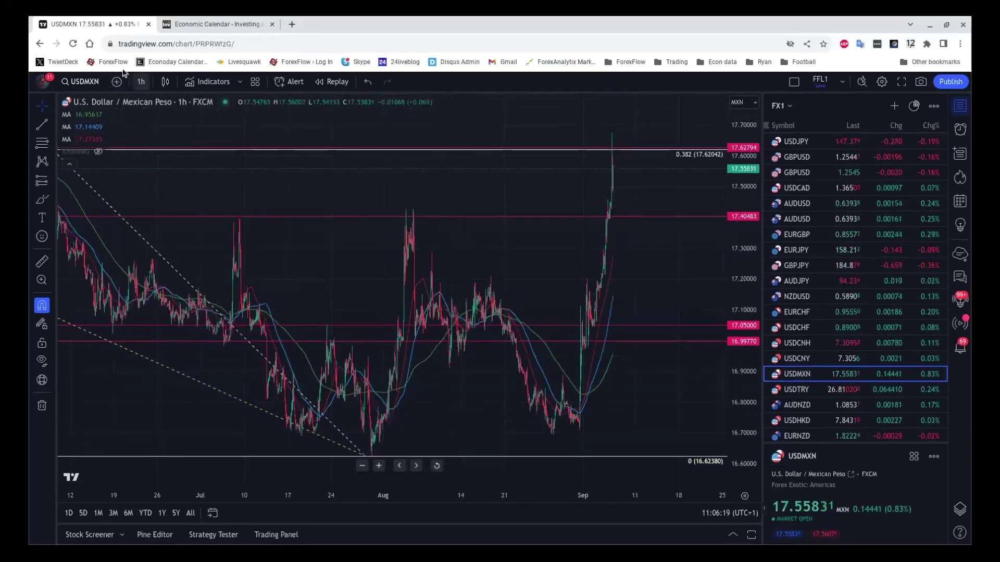
pyautogui.click(140, 82)
pyautogui.click(271, 111)
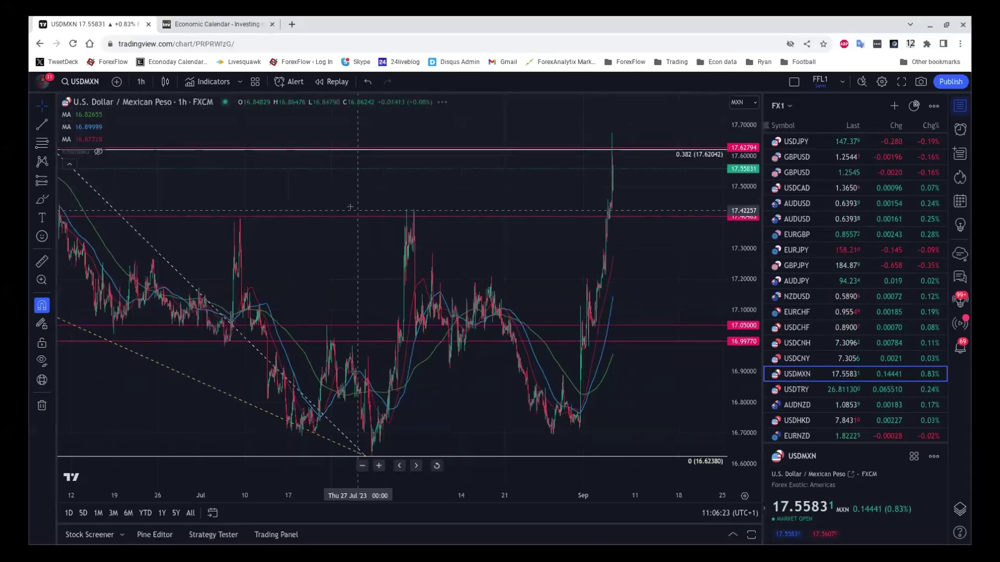
pyautogui.scroll(-3, 350, 207)
pyautogui.scroll(-5, 347, 210)
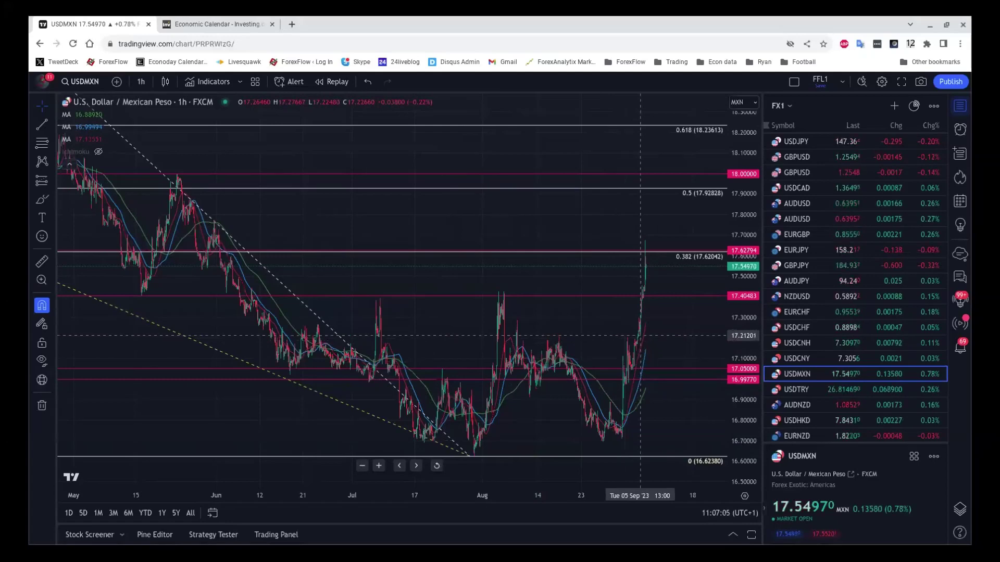
pyautogui.scroll(3, 523, 286)
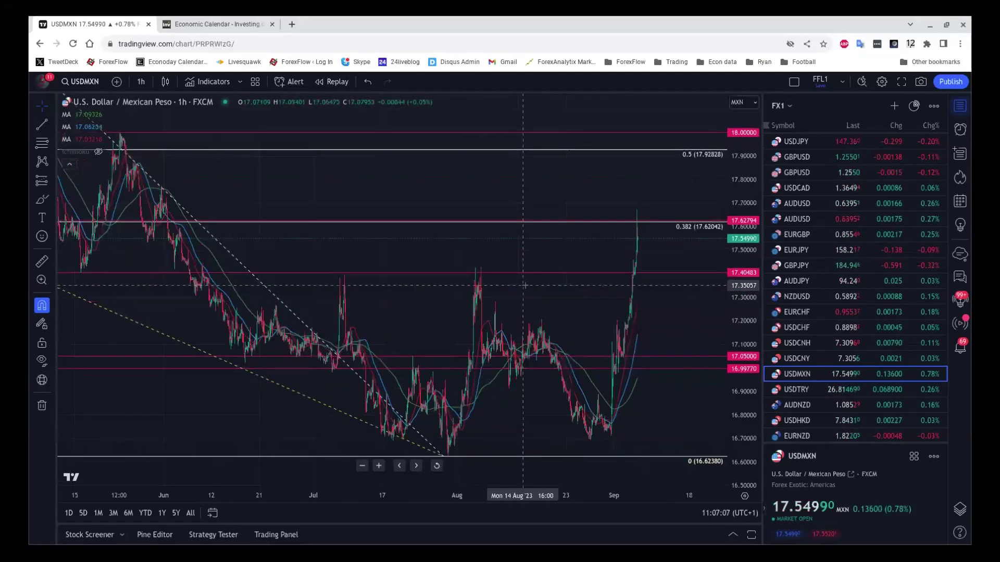
pyautogui.scroll(4, 525, 285)
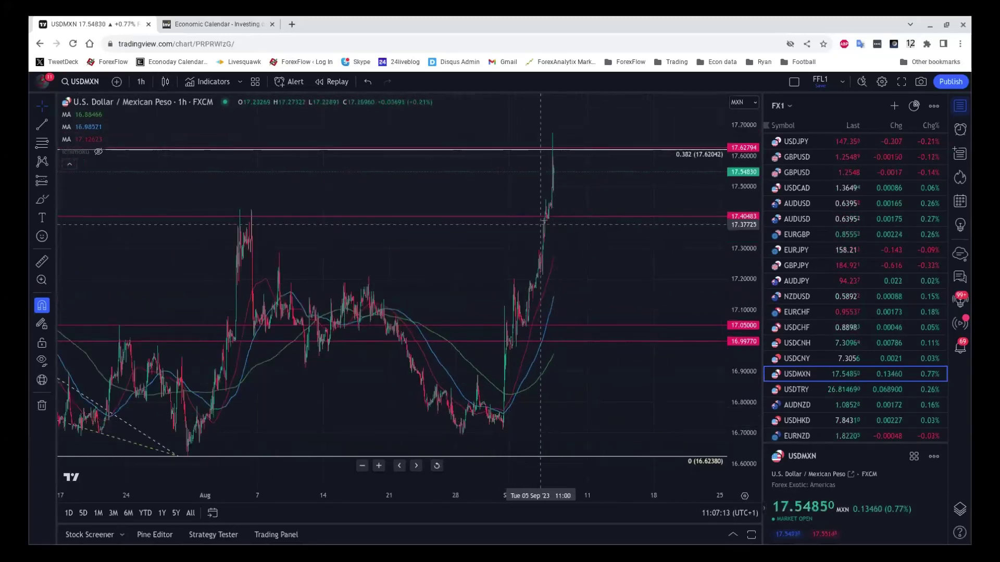
pyautogui.click(139, 82)
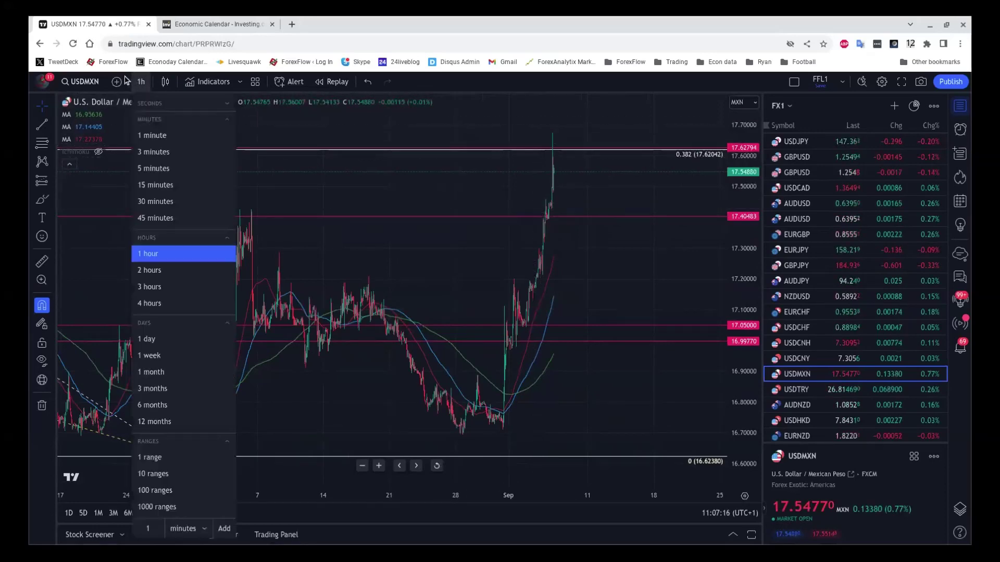
# View USDMXN briefly on 15 minutes, then on 4 hours zoomed out to late 2022
pyautogui.click(133, 185)
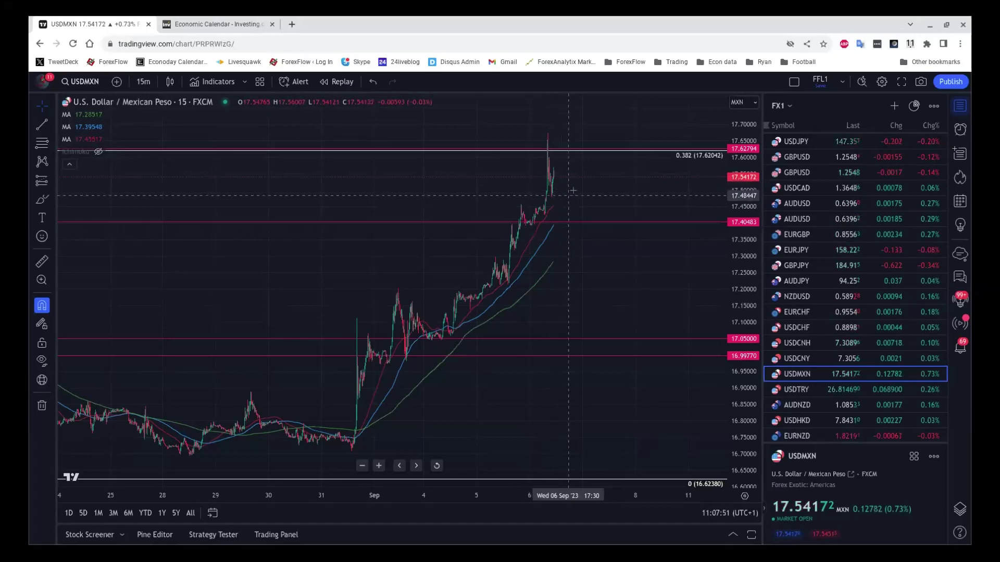
pyautogui.scroll(-1, 364, 131)
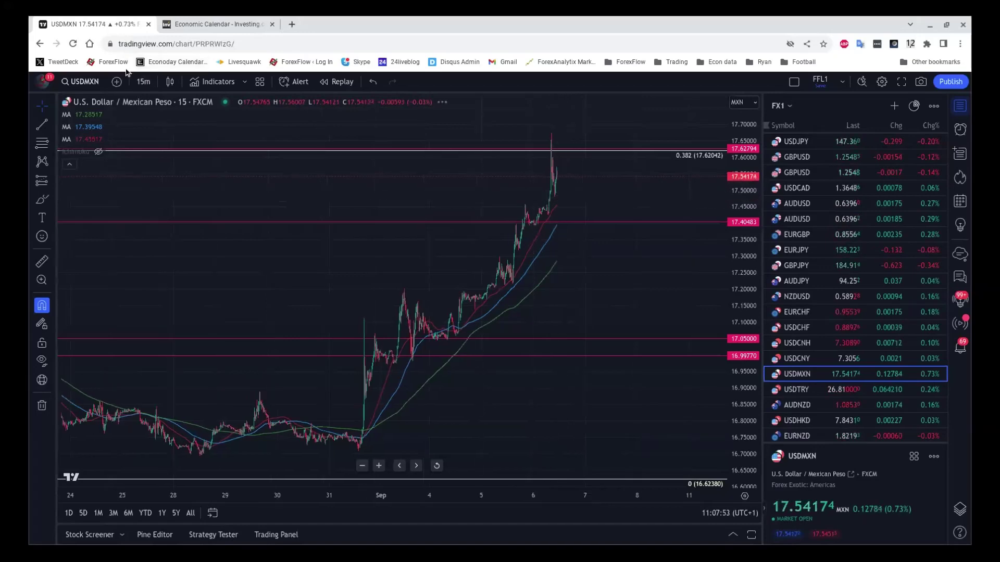
pyautogui.click(144, 81)
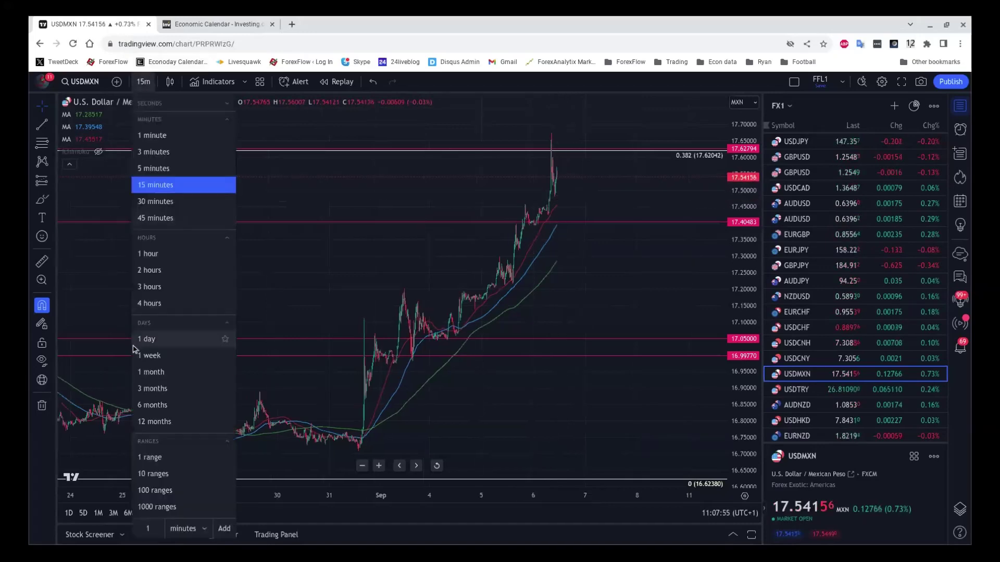
pyautogui.click(134, 307)
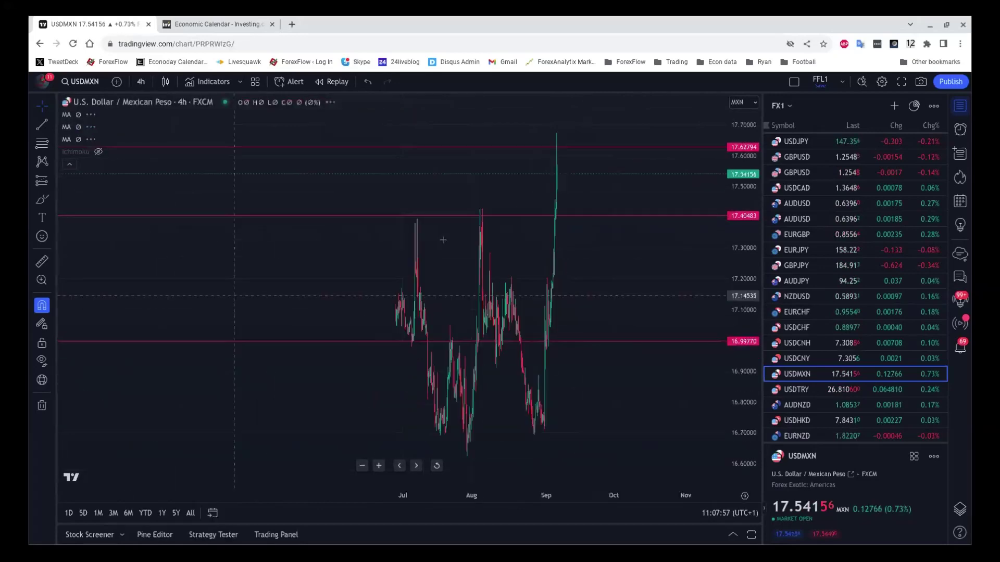
pyautogui.scroll(-3, 365, 235)
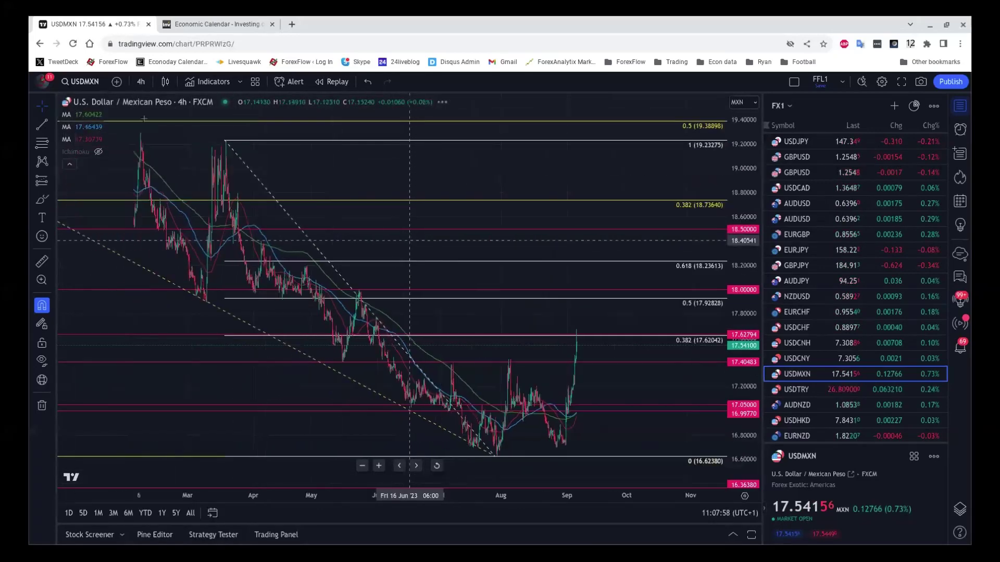
pyautogui.scroll(-4, 140, 148)
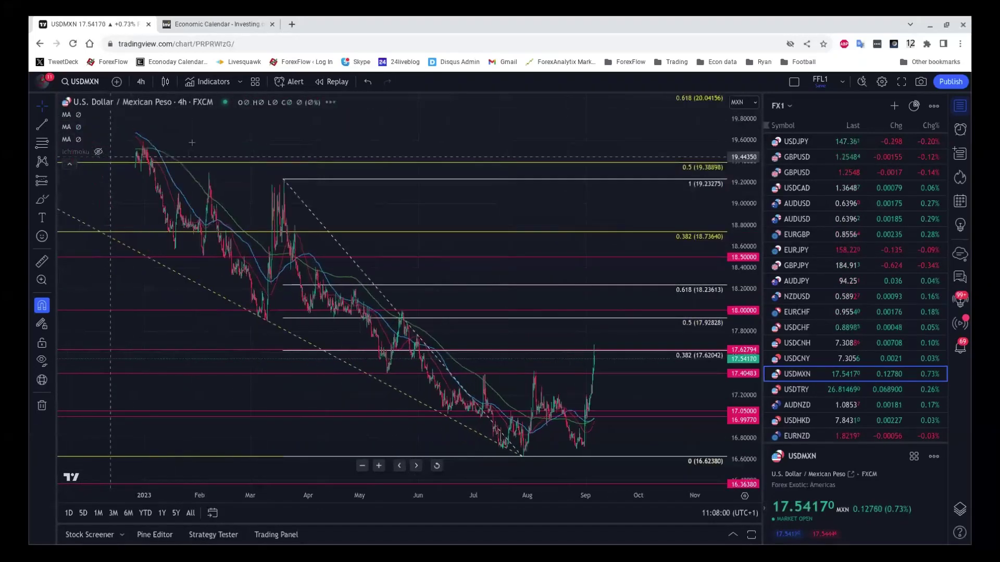
pyautogui.click(140, 81)
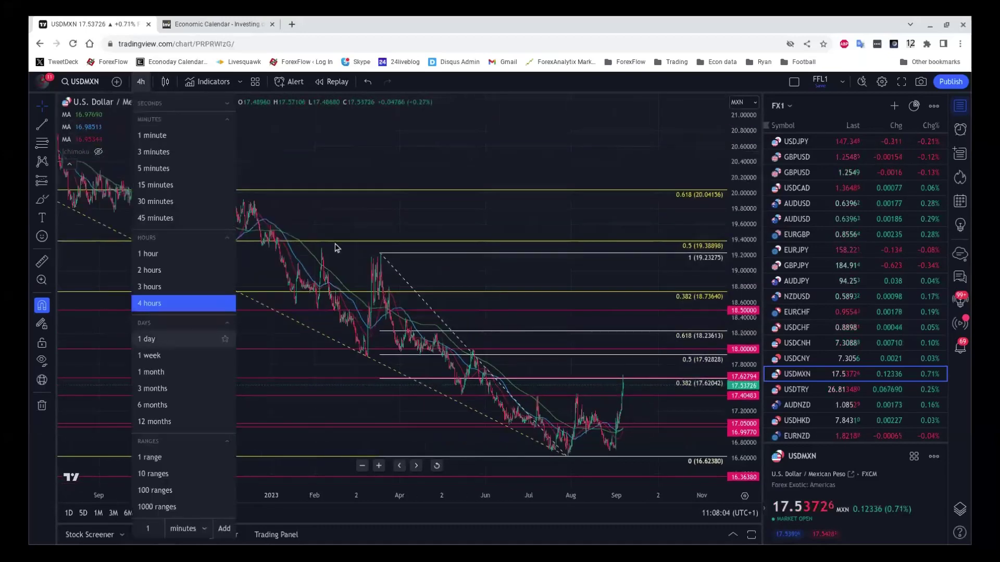
# Review USDMXN on the daily timeframe with its Fibonacci retracement, then load the EURGBP chart
pyautogui.click(150, 339)
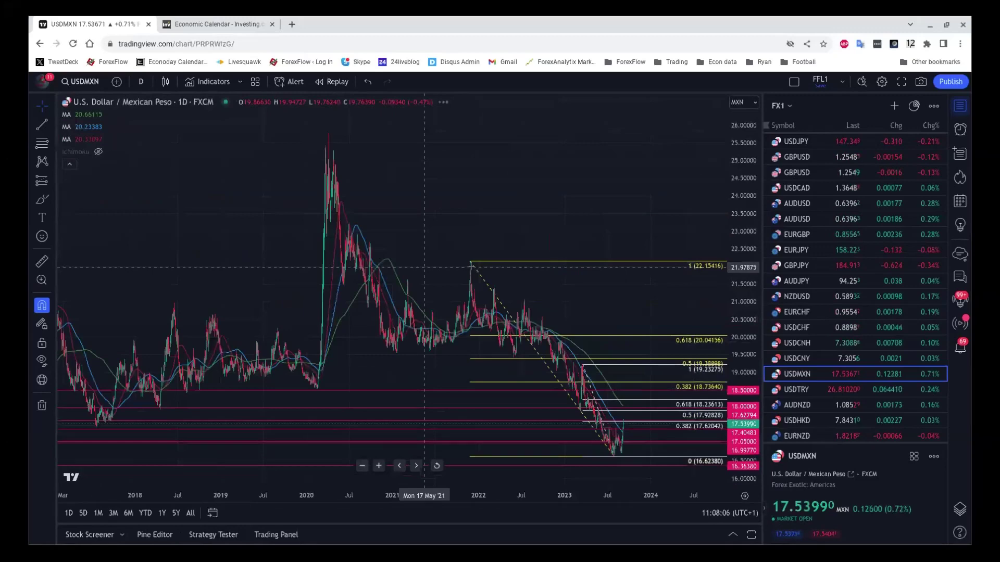
pyautogui.scroll(3, 384, 277)
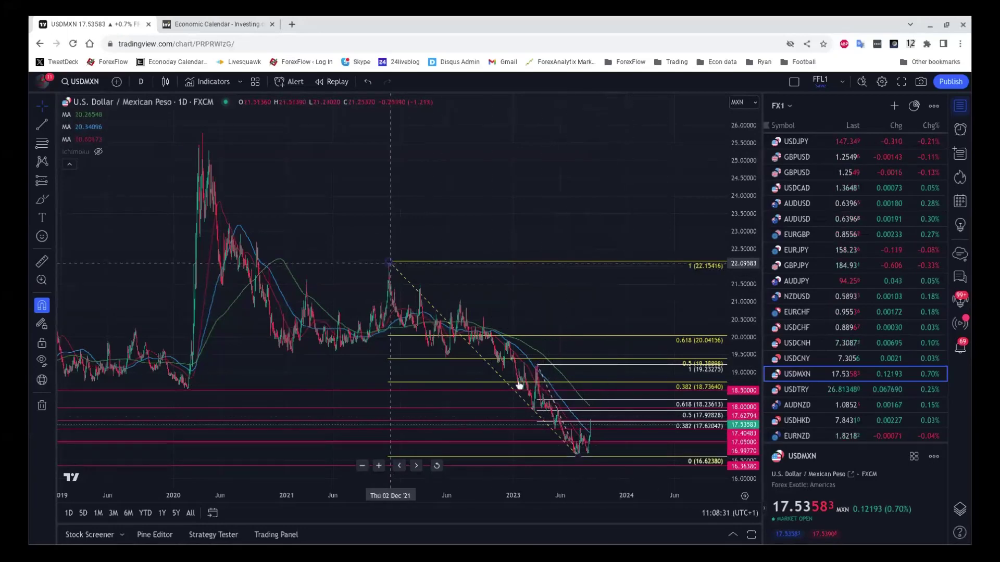
pyautogui.click(560, 420)
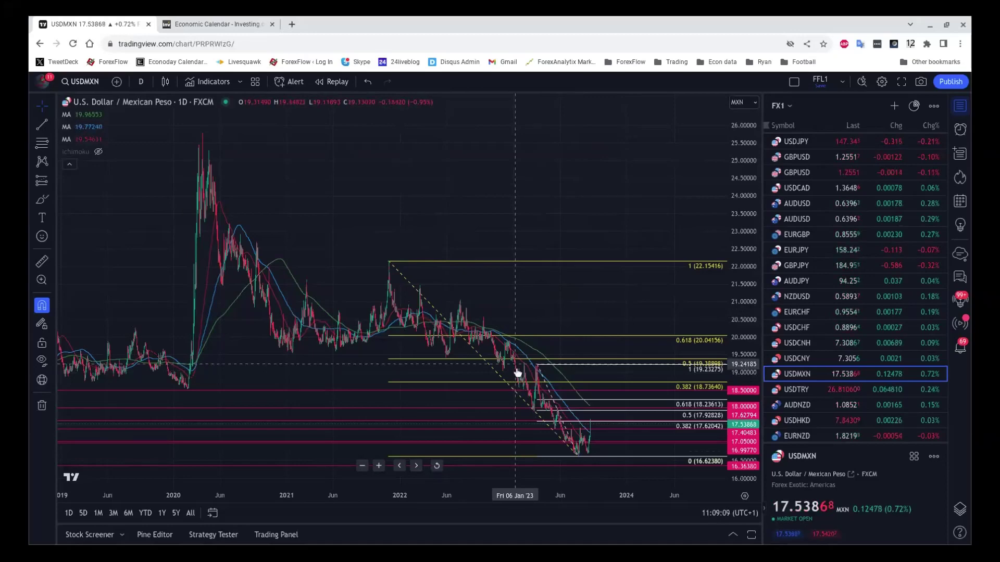
pyautogui.scroll(2, 563, 398)
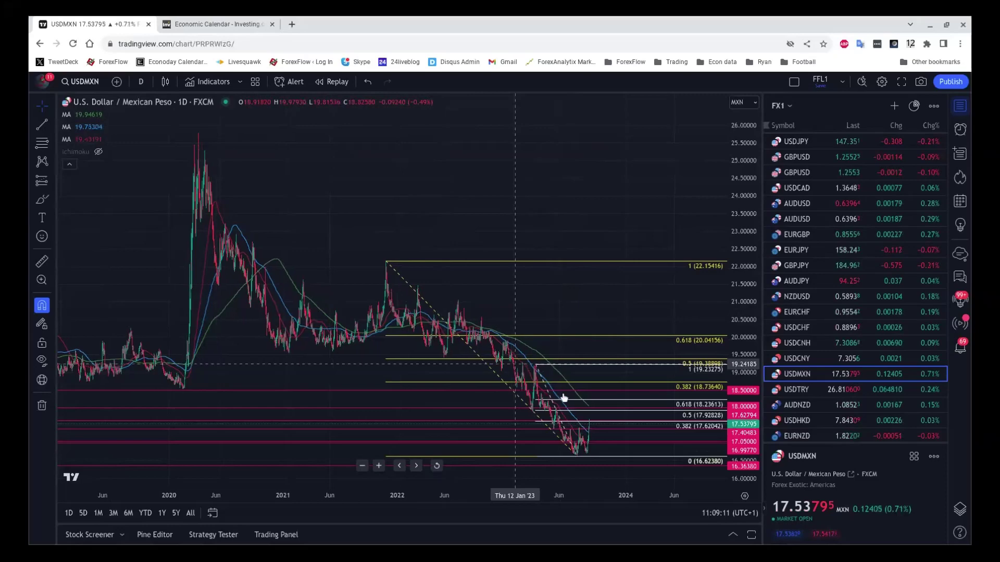
pyautogui.scroll(3, 563, 397)
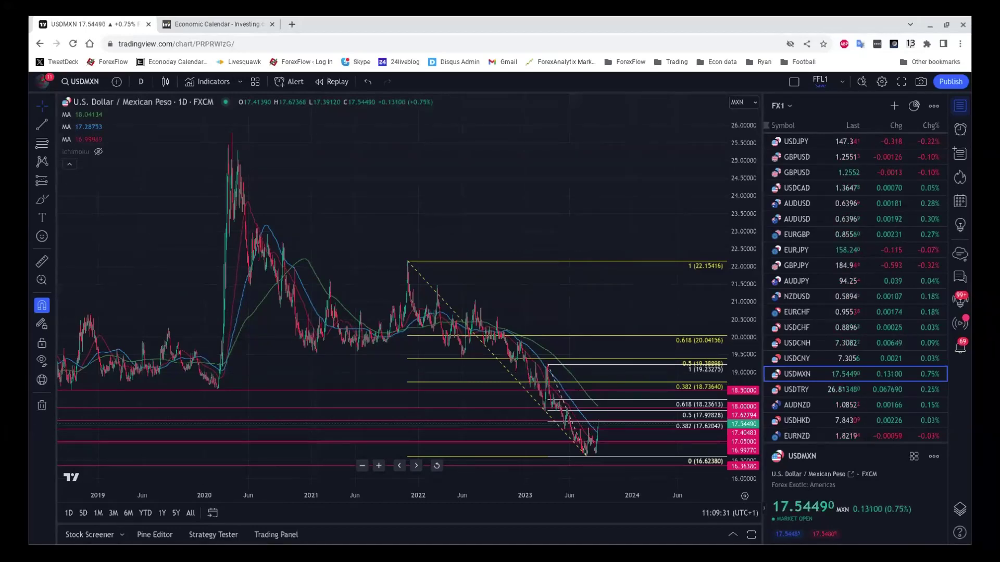
pyautogui.click(830, 230)
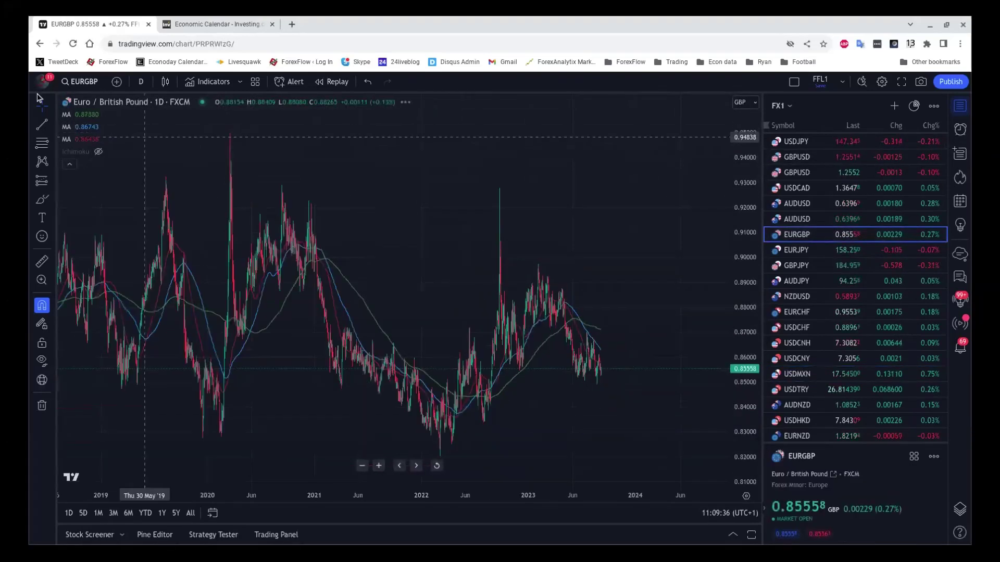
pyautogui.click(140, 81)
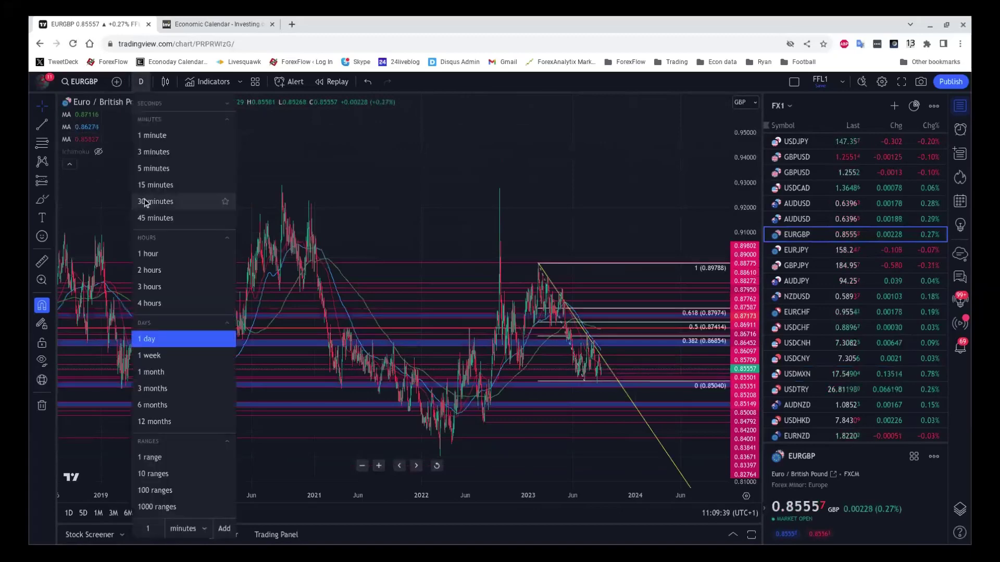
# Set EURGBP to 1-hour candles and zoom out to span May through early September 2023
pyautogui.click(150, 255)
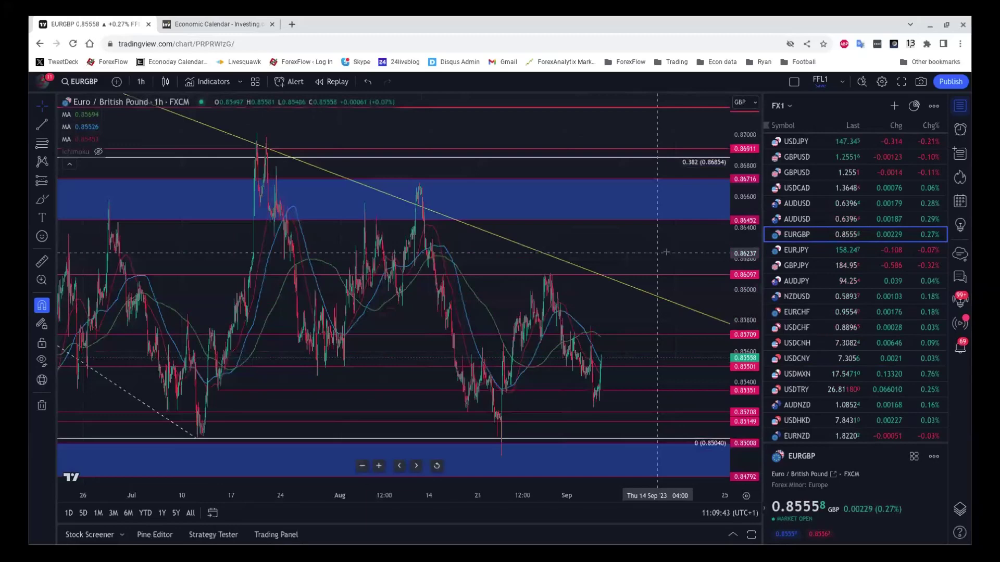
pyautogui.scroll(-1, 666, 252)
pyautogui.scroll(-2, 666, 252)
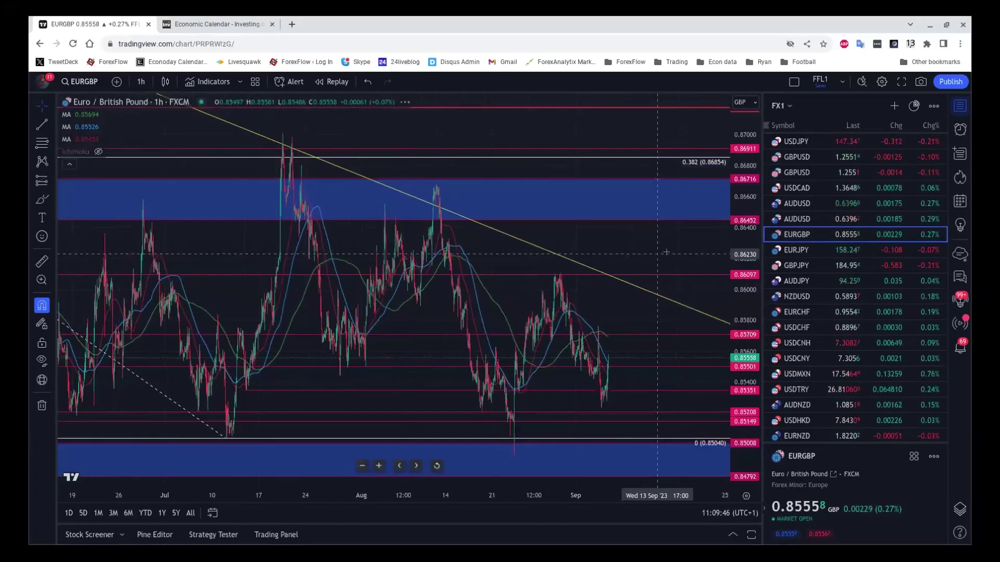
pyautogui.scroll(2, 666, 252)
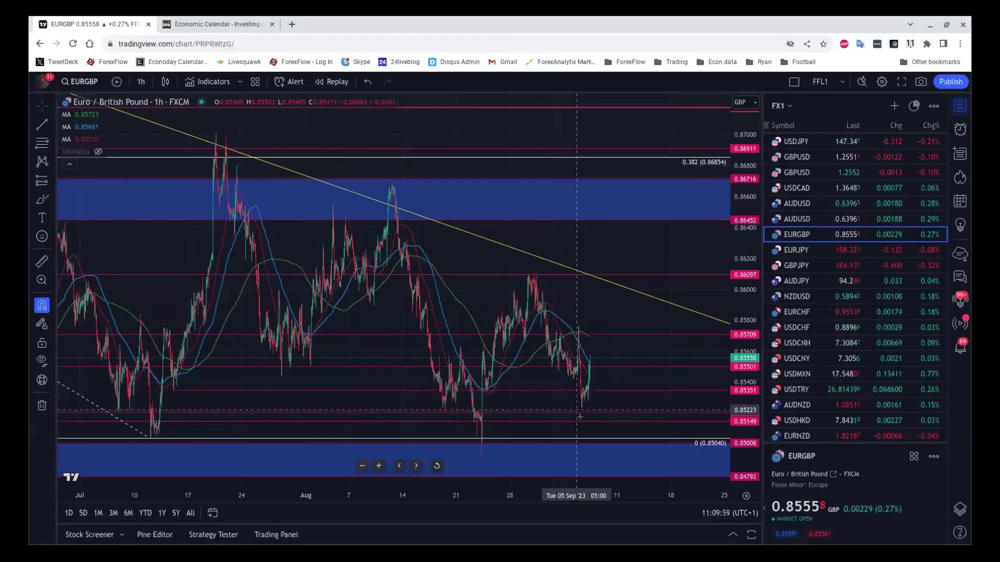
pyautogui.scroll(-4, 281, 427)
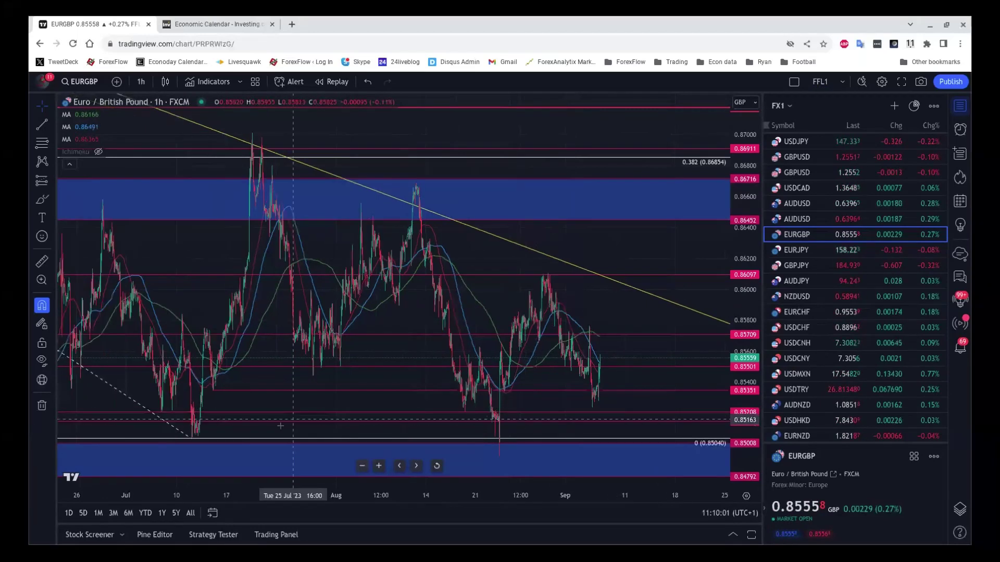
pyautogui.scroll(-2, 279, 425)
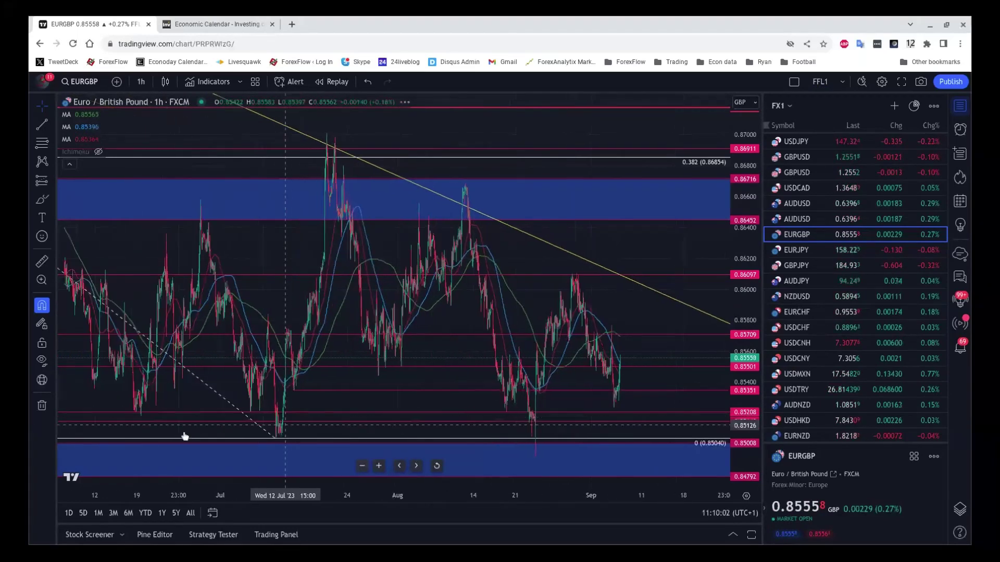
pyautogui.scroll(-1, 185, 436)
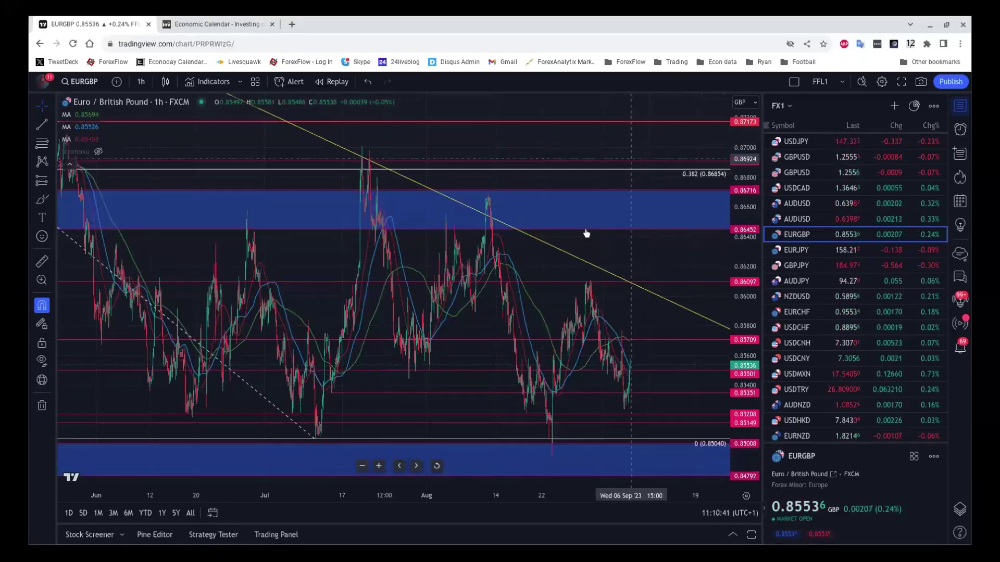
pyautogui.scroll(-2, 585, 229)
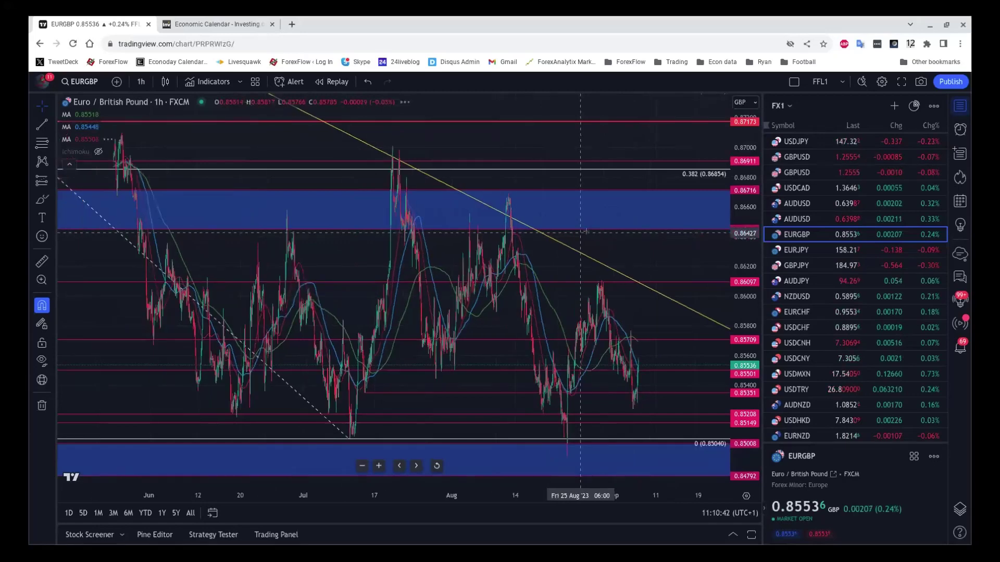
pyautogui.scroll(-2, 368, 322)
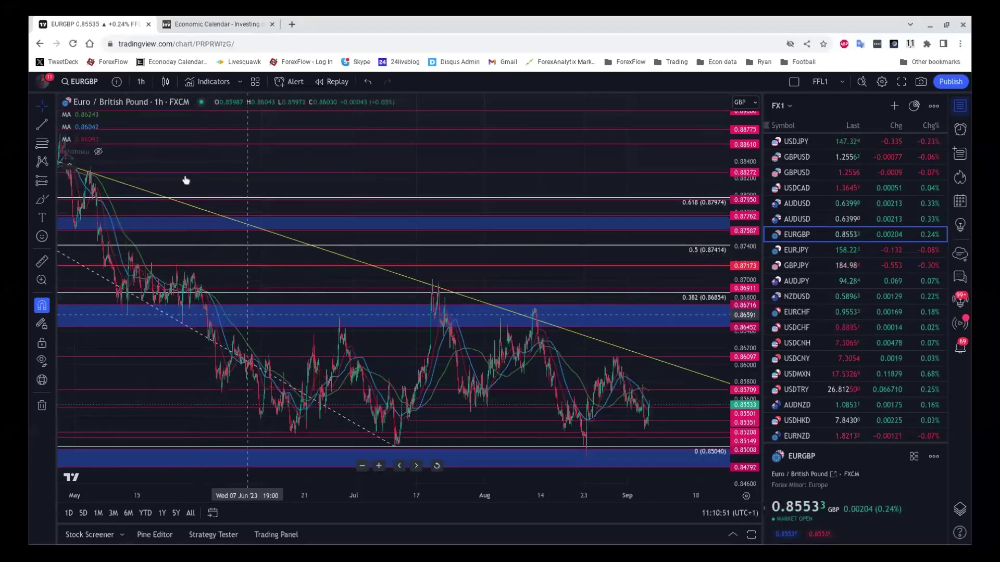
# Switch the EURGBP chart to the 4-hour timeframe by entering 4h
pyautogui.click(141, 82)
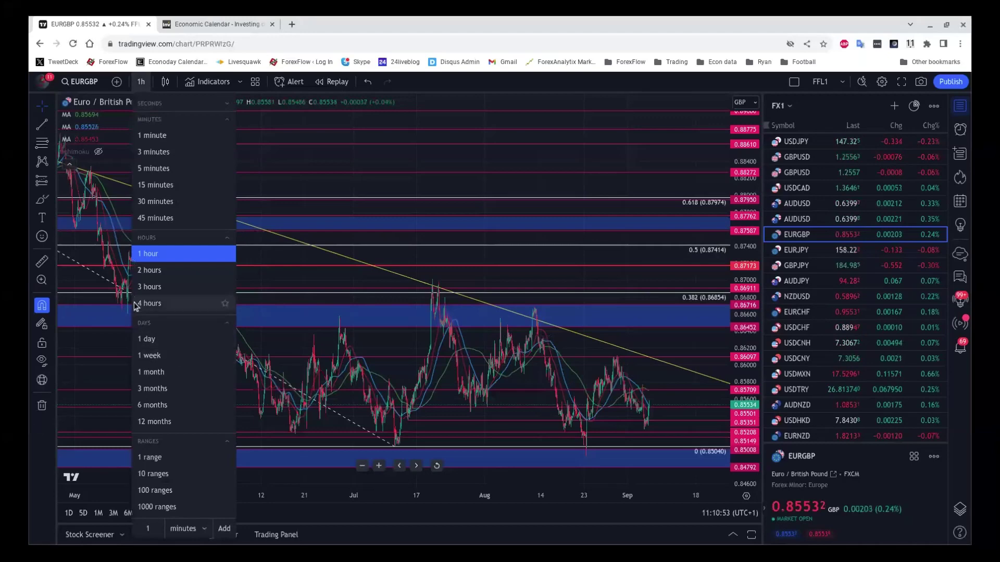
pyautogui.write('4h')
pyautogui.press('Return')
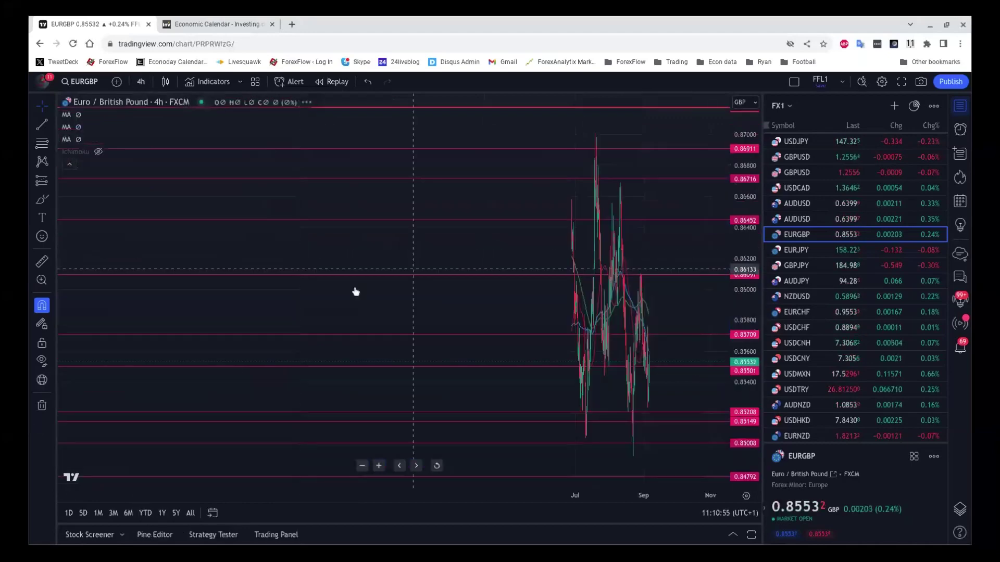
pyautogui.scroll(5, 354, 291)
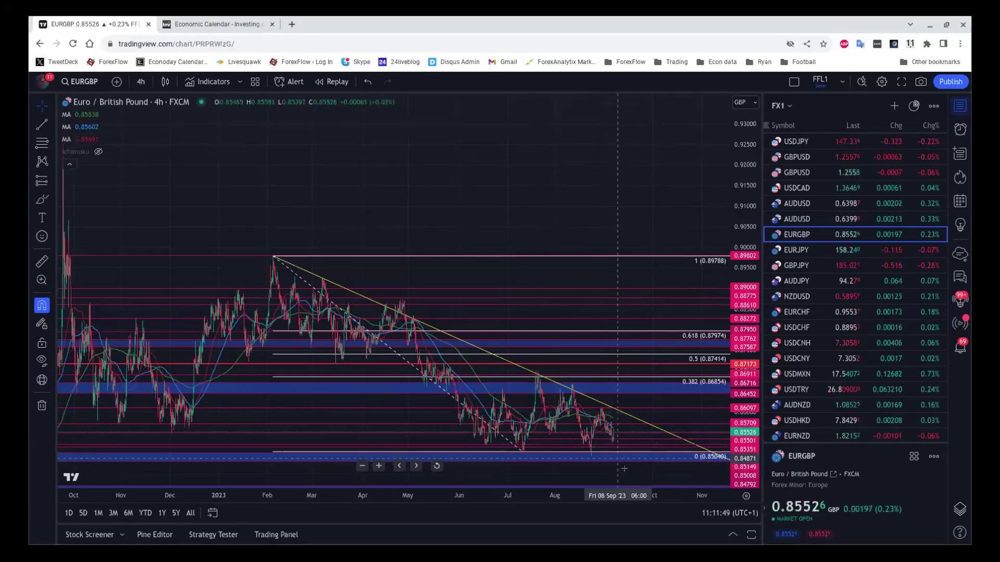
# Zoom out to review the downtrend line and Fibonacci levels, then change to 15-minute candles
pyautogui.scroll(-1, 623, 465)
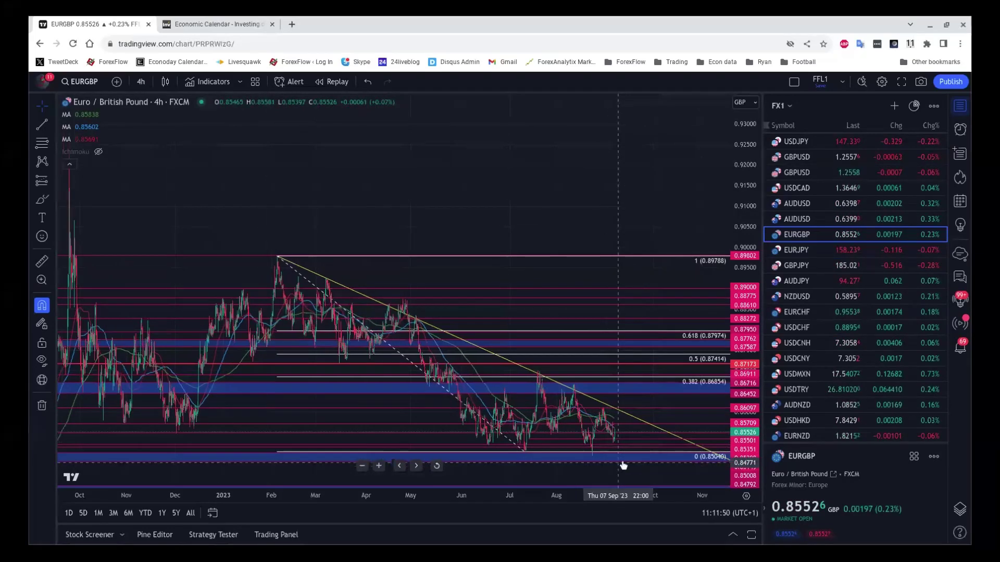
pyautogui.scroll(-4, 623, 465)
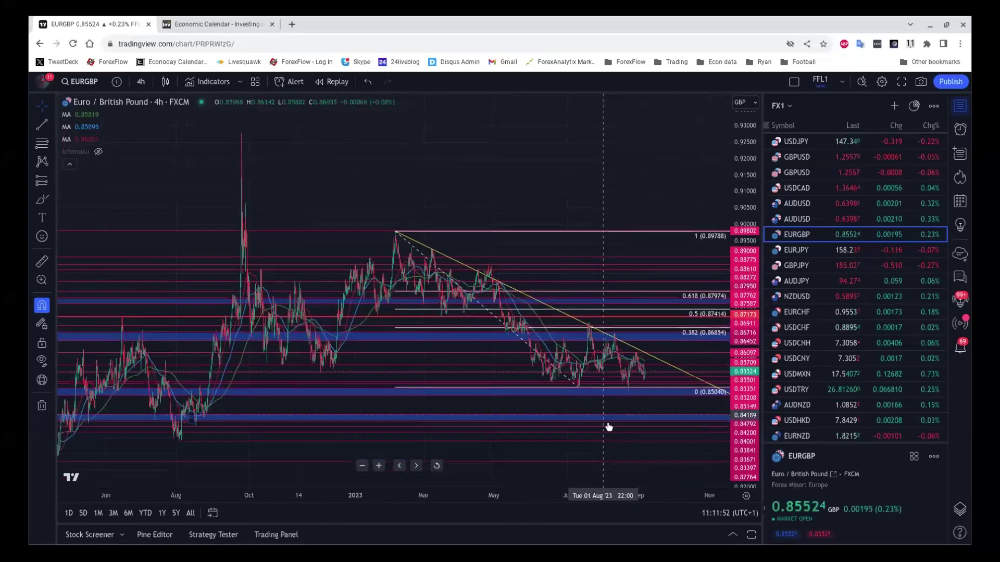
pyautogui.scroll(-2, 599, 443)
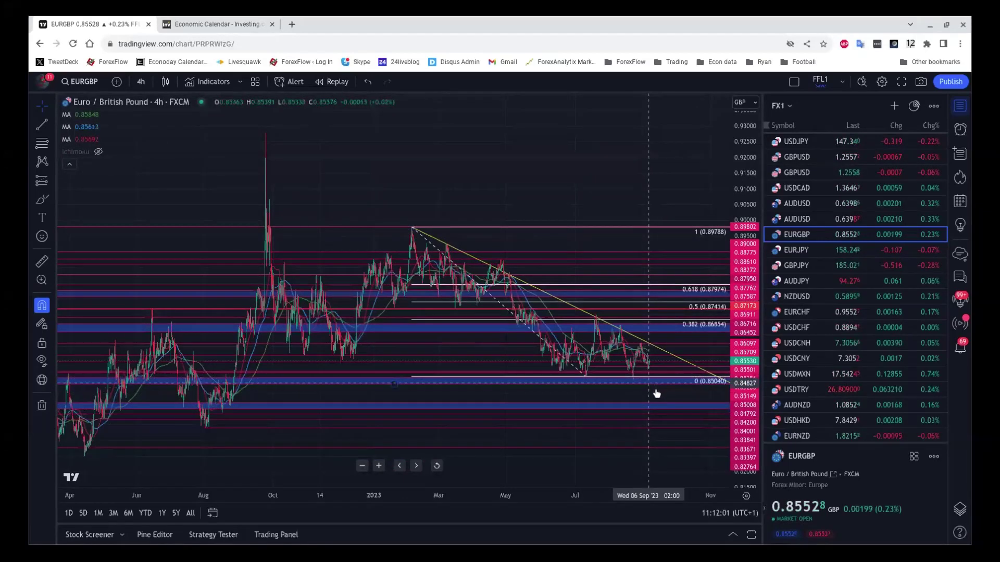
pyautogui.hotkey('ctrl', 'Up')
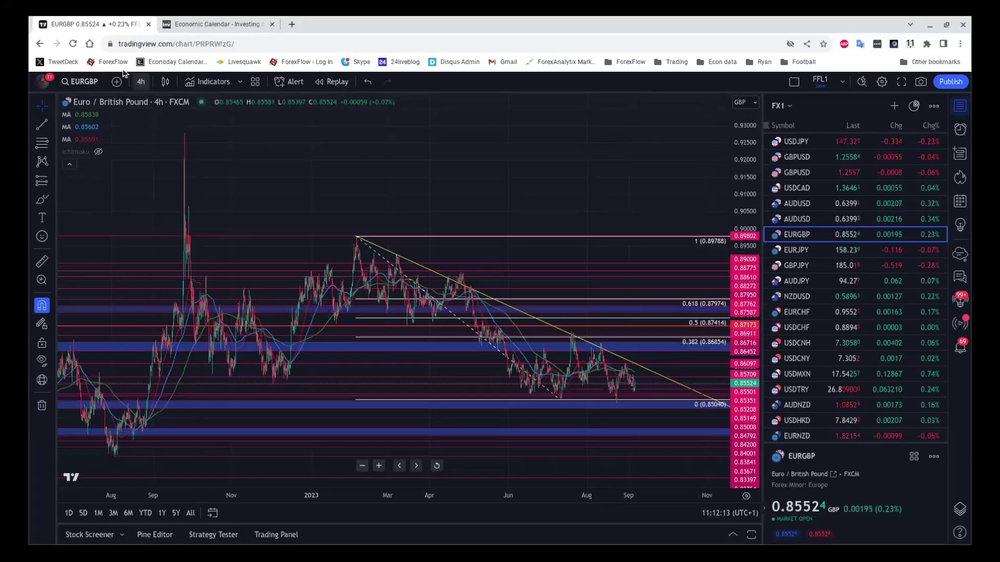
pyautogui.click(141, 81)
pyautogui.click(134, 186)
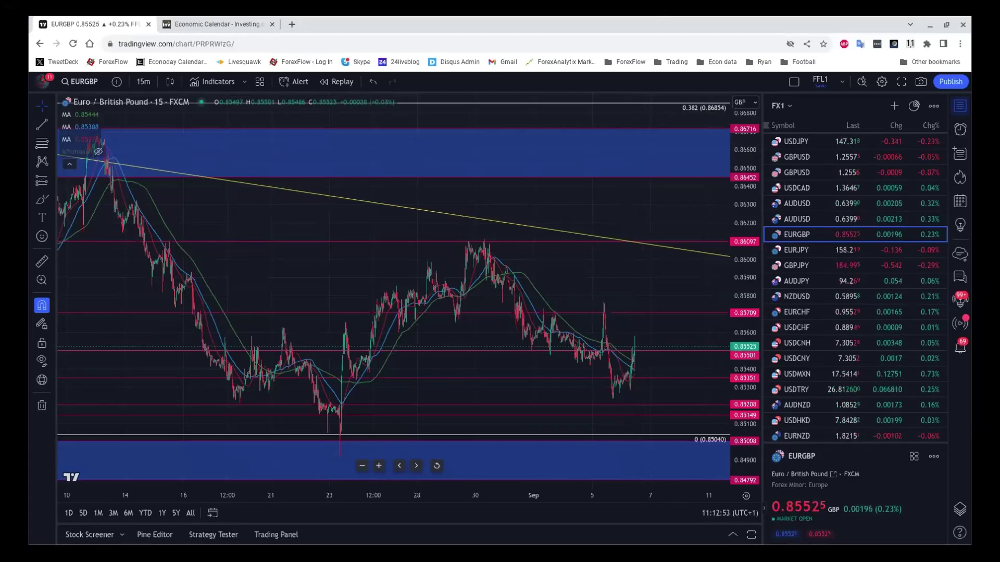
# Reopen the timeframe list from the EURGBP 15-minute chart near 0.8552
pyautogui.click(140, 82)
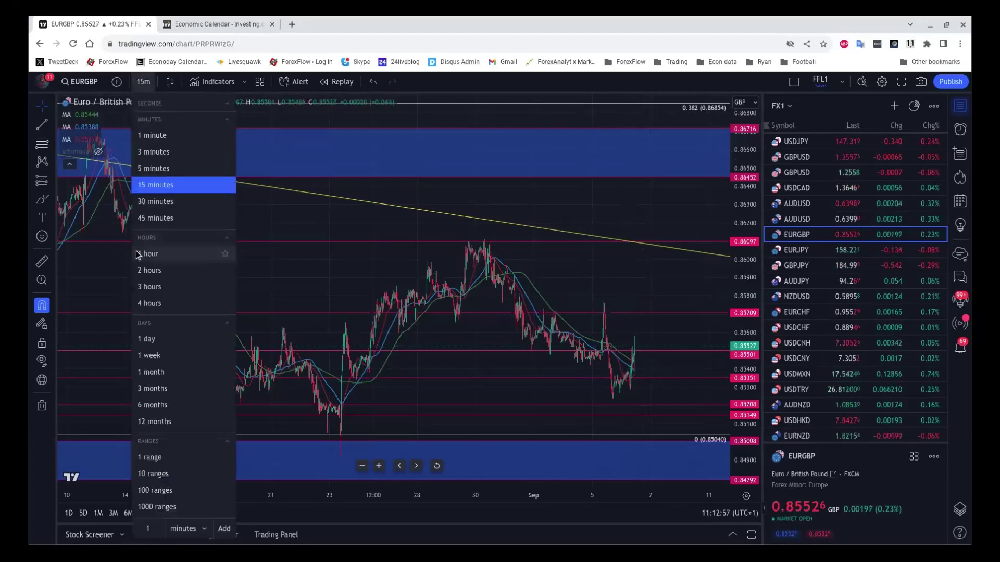
# Put EURGBP on the daily timeframe and review 2016–2023 price against the 0.85040 Fibonacci base
pyautogui.click(138, 342)
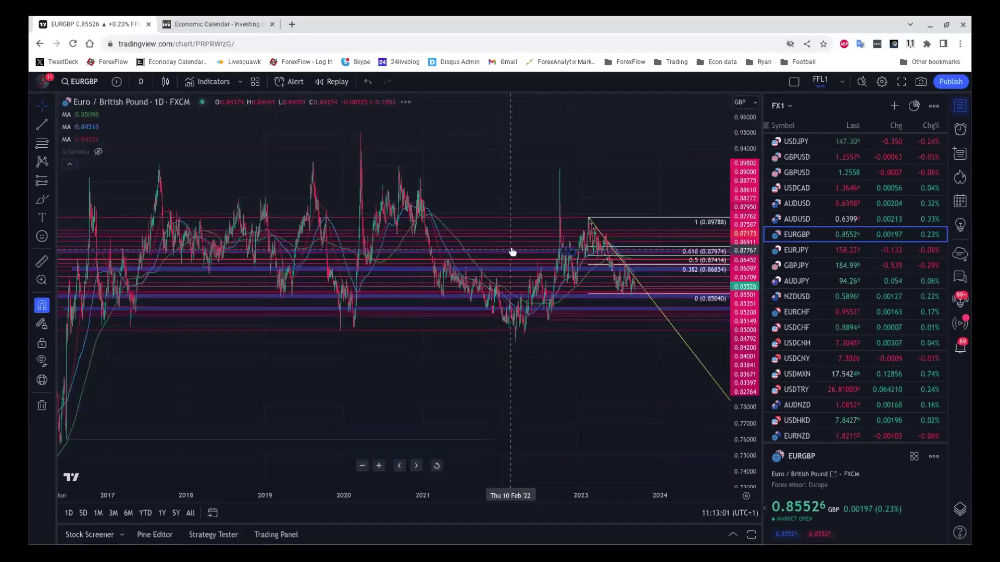
pyautogui.scroll(2, 512, 252)
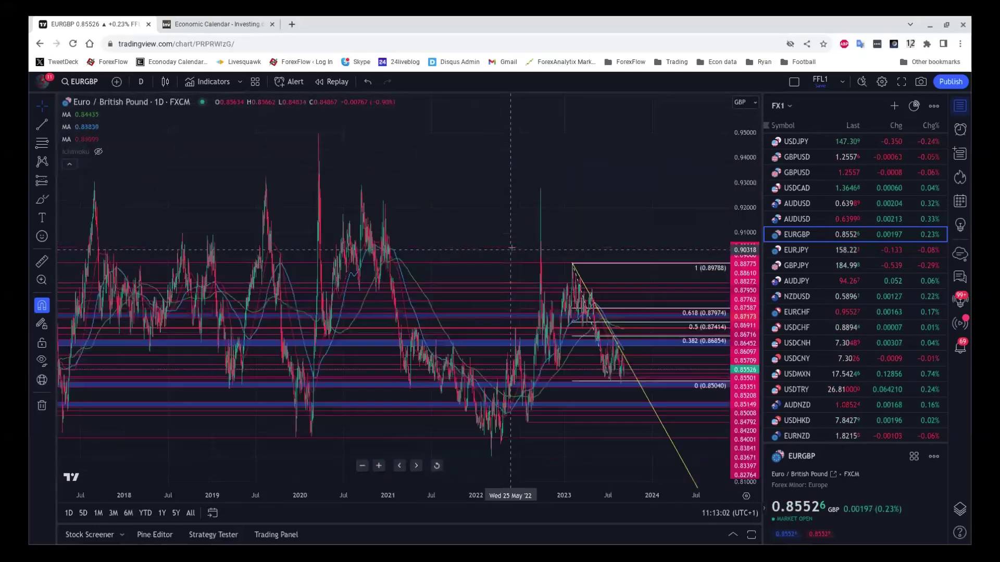
pyautogui.scroll(-4, 510, 249)
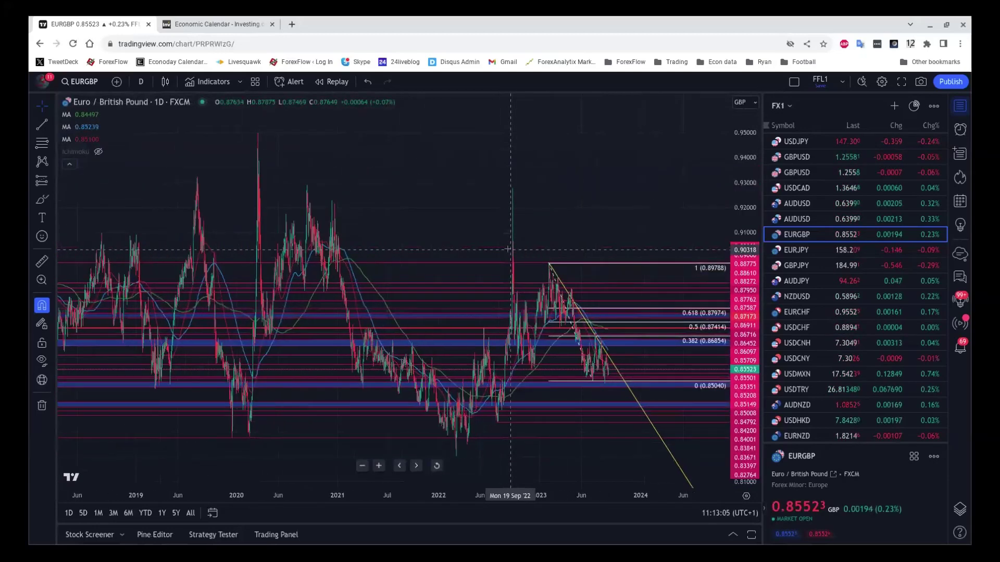
pyautogui.scroll(-4, 493, 262)
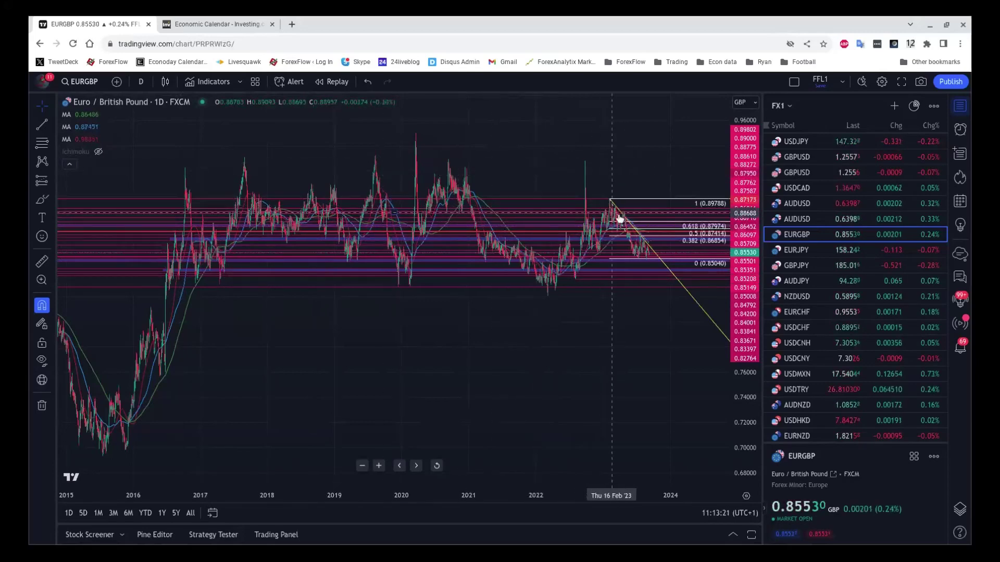
pyautogui.scroll(1, 619, 219)
pyautogui.scroll(5, 620, 219)
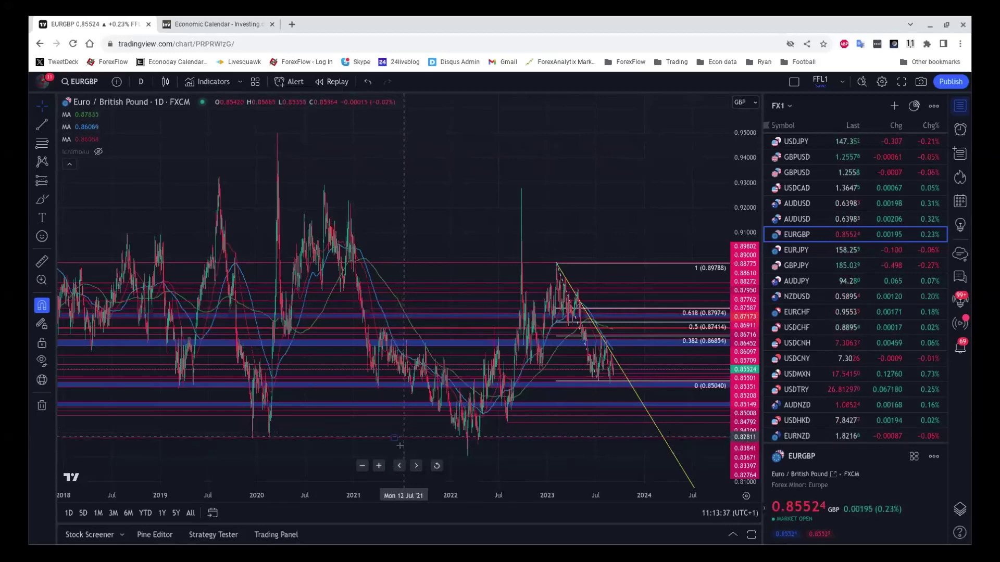
pyautogui.scroll(-4, 493, 308)
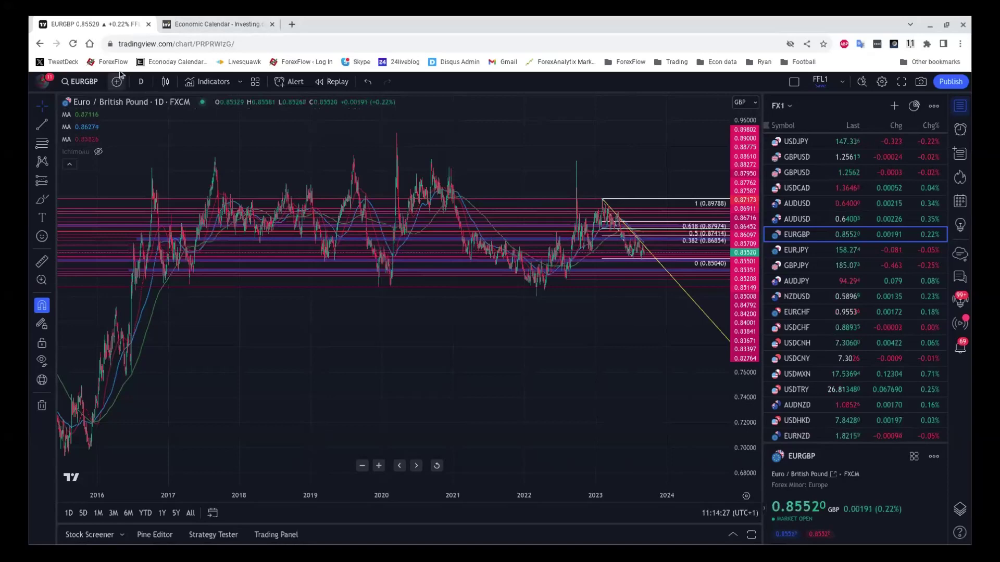
pyautogui.click(141, 81)
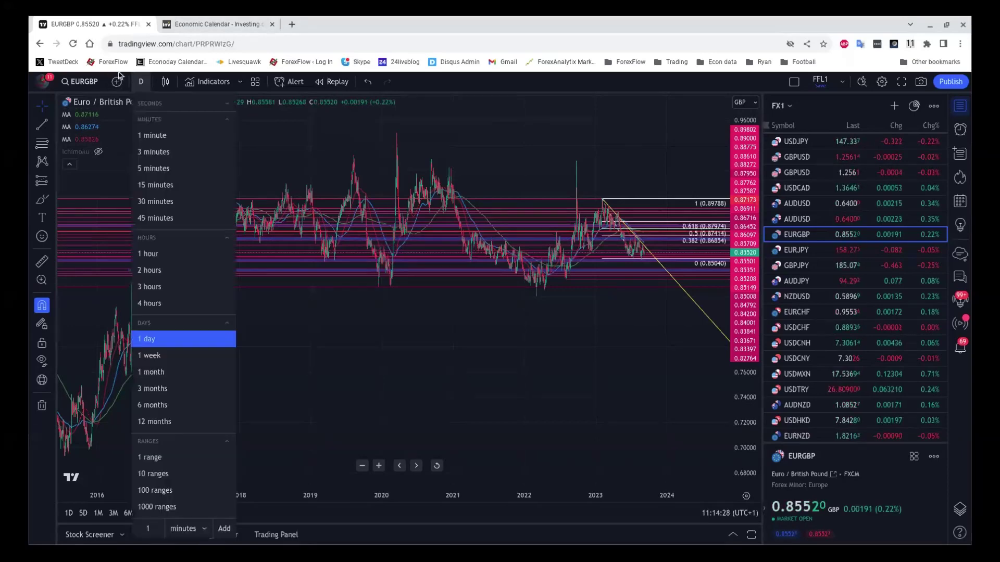
# Return EURGBP to 15-minute candles, then bring up the GBPUSD chart
pyautogui.click(140, 184)
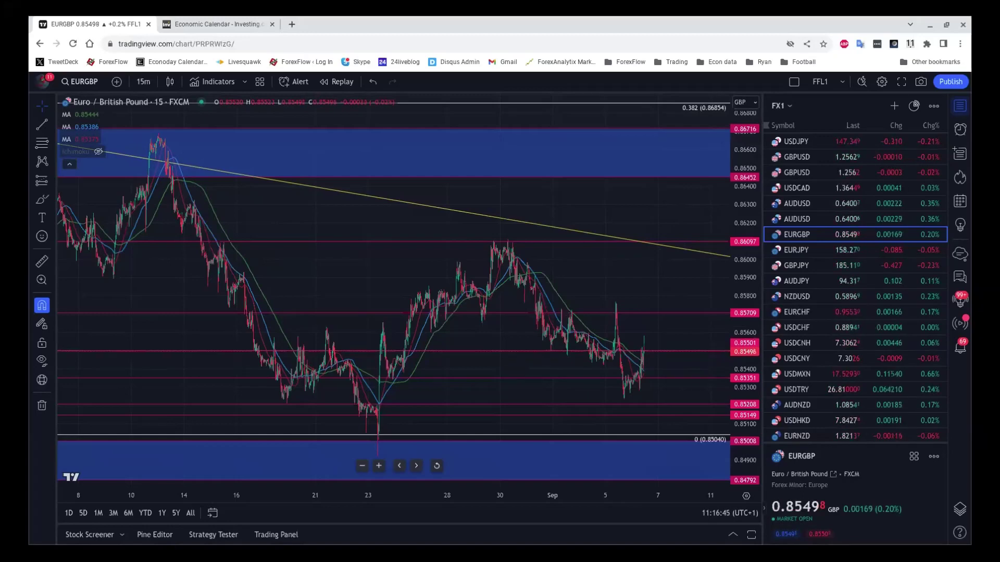
pyautogui.click(823, 154)
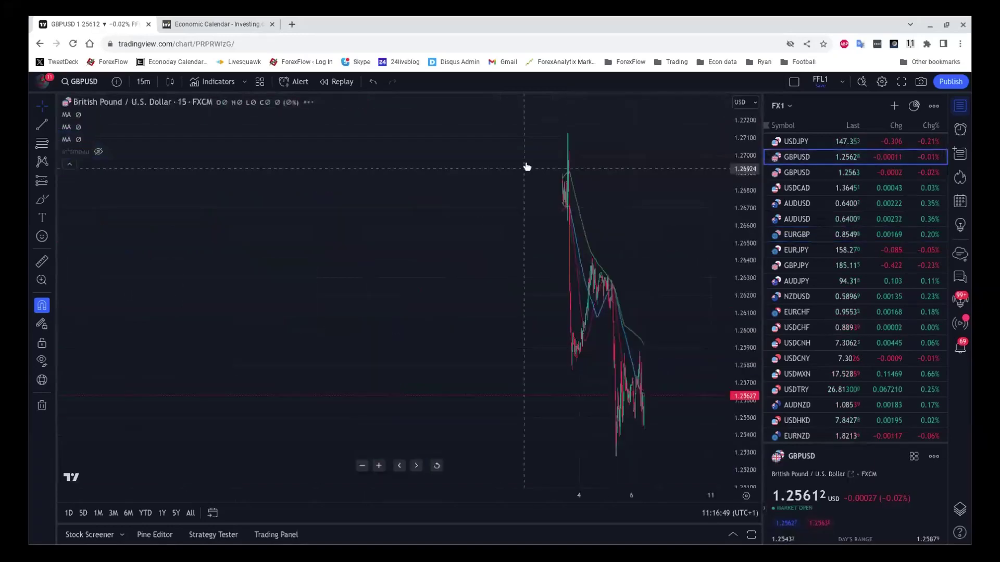
# Change the GBPUSD chart interval to 1 hour, then to 2-hour candles
pyautogui.scroll(1, 429, 199)
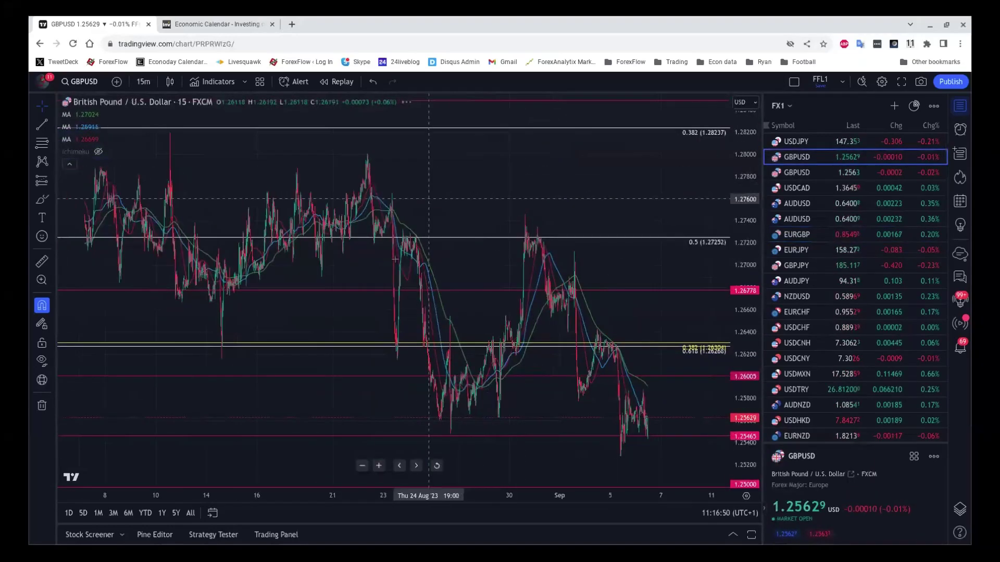
pyautogui.scroll(-1, 429, 199)
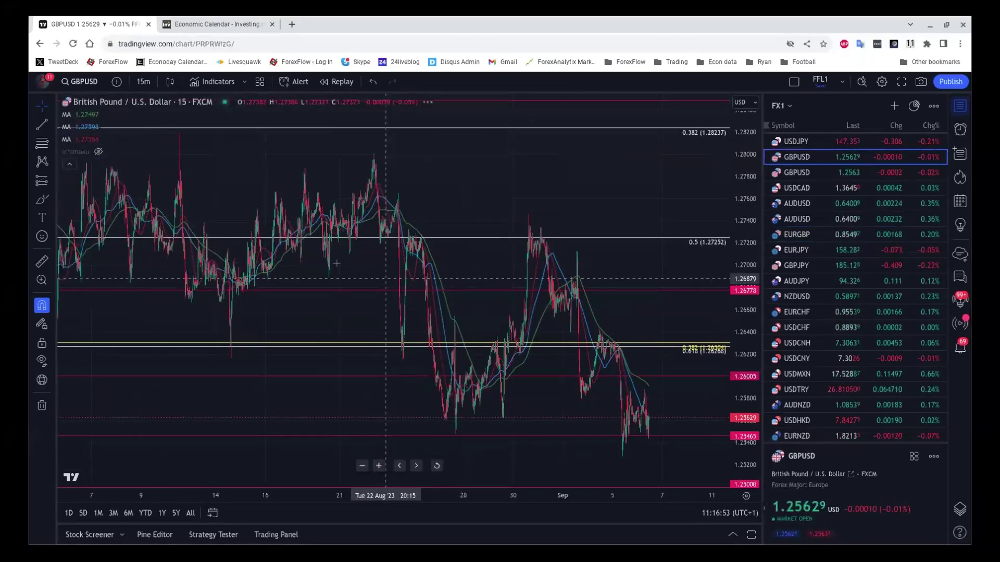
pyautogui.click(144, 81)
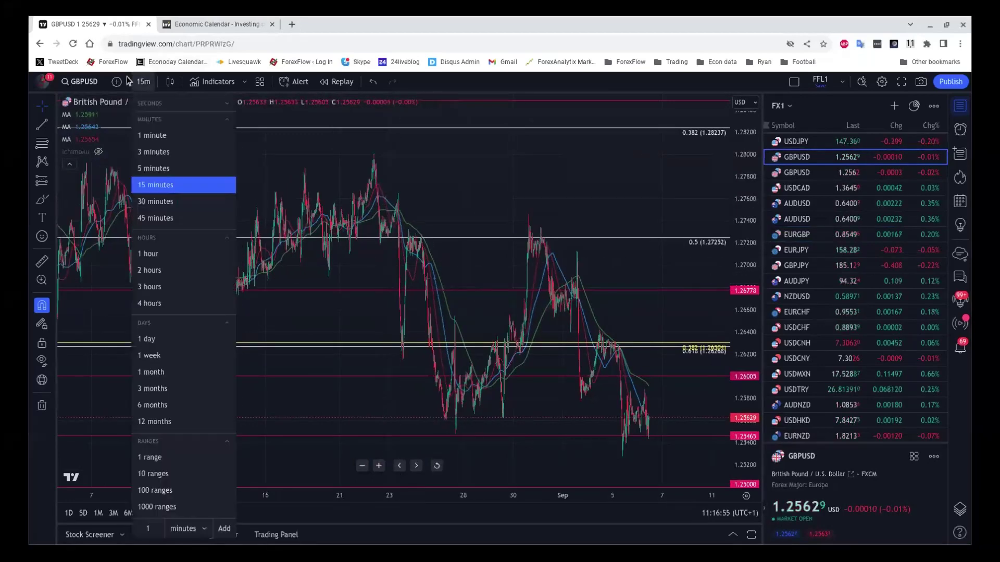
pyautogui.click(147, 254)
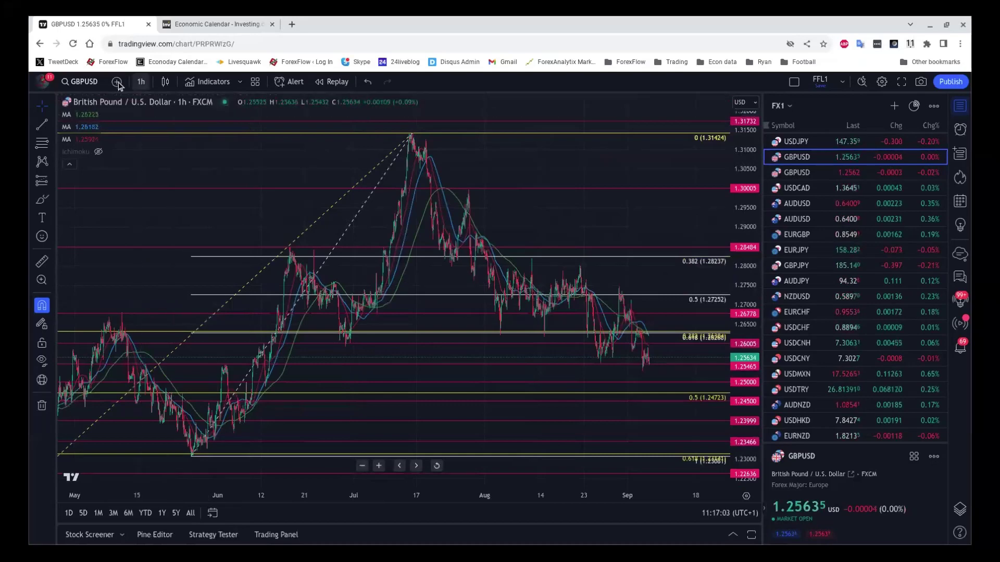
pyautogui.click(140, 82)
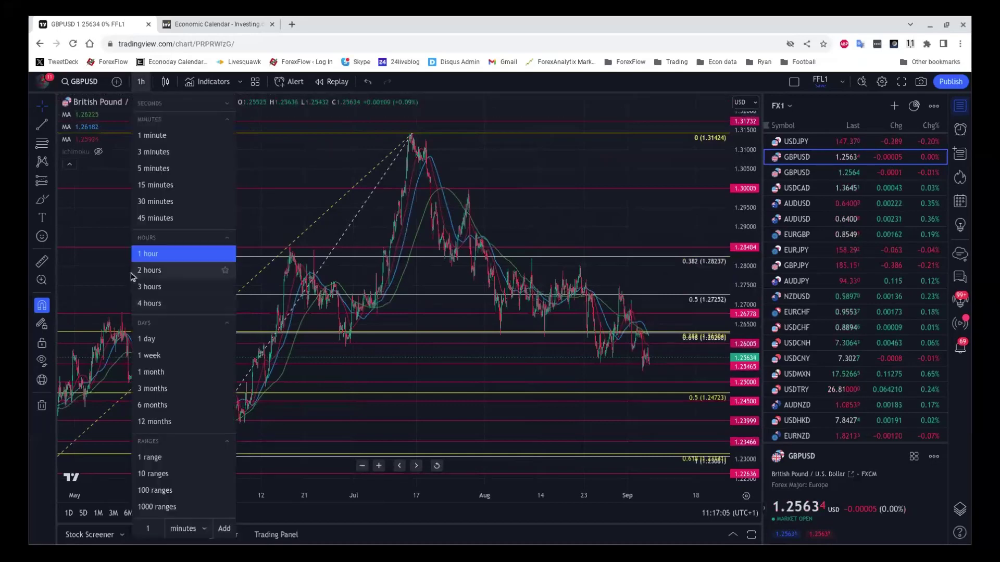
pyautogui.click(151, 270)
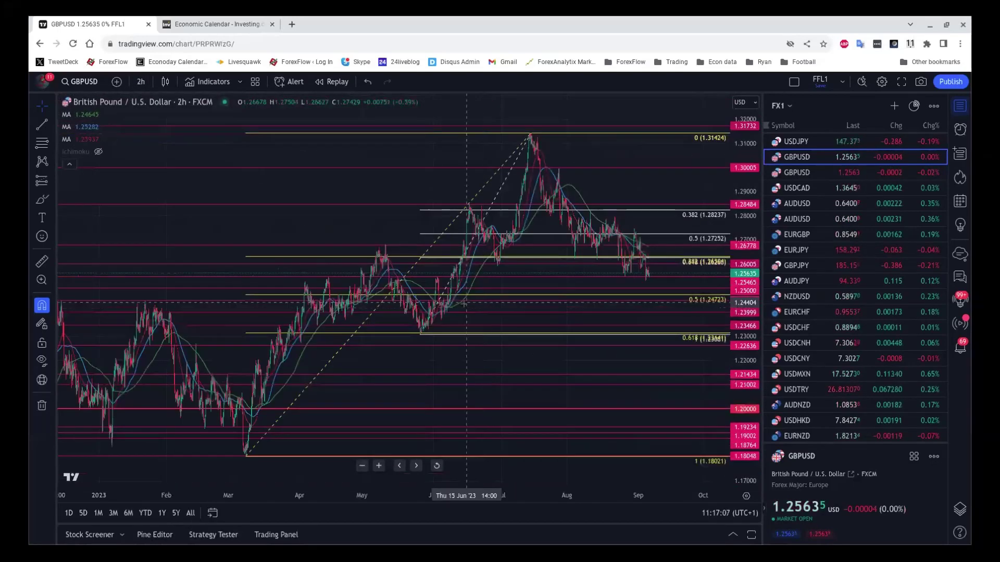